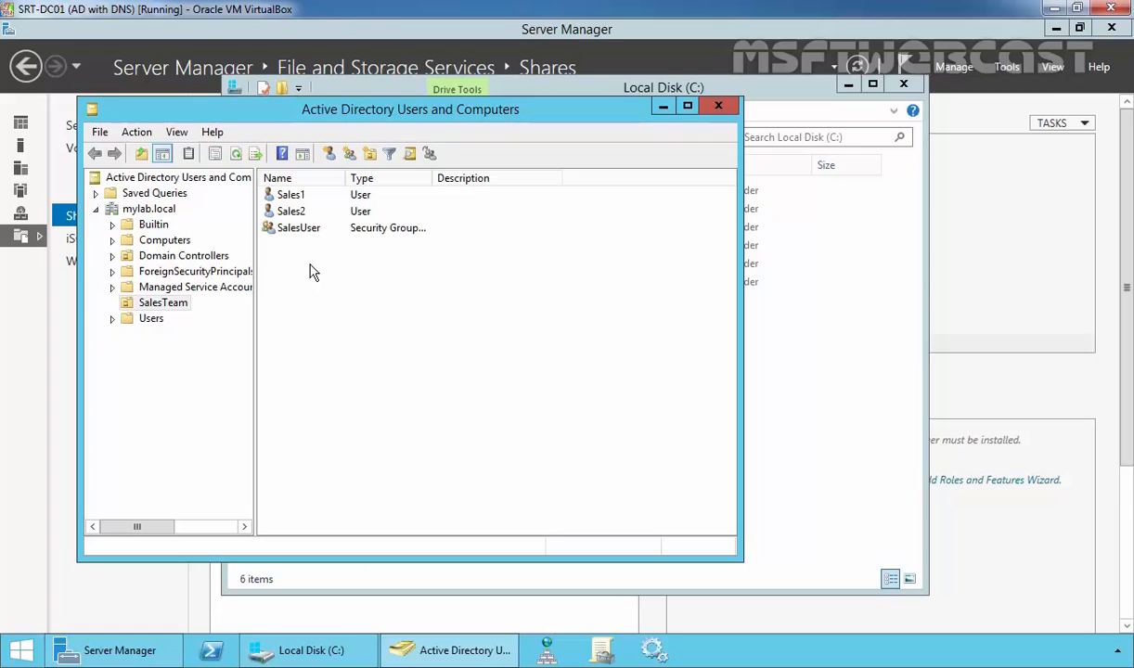
# - Review the users in the SalesTeam organizational unit and the member list of the SalesUser security group
pyautogui.click(164, 304)
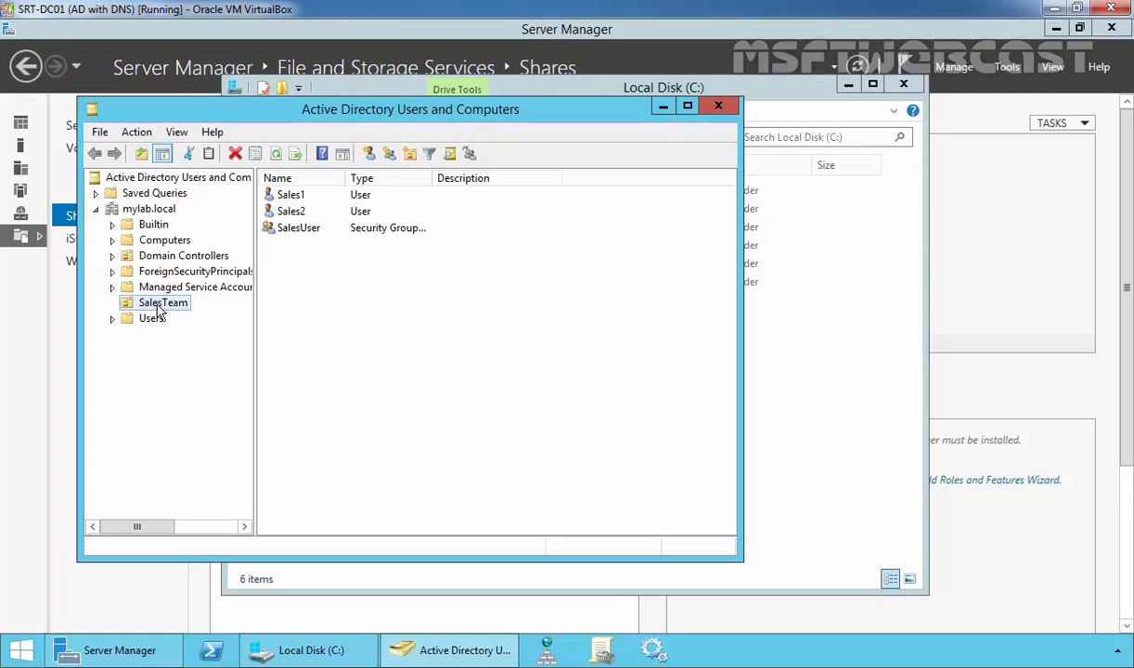
pyautogui.click(290, 195)
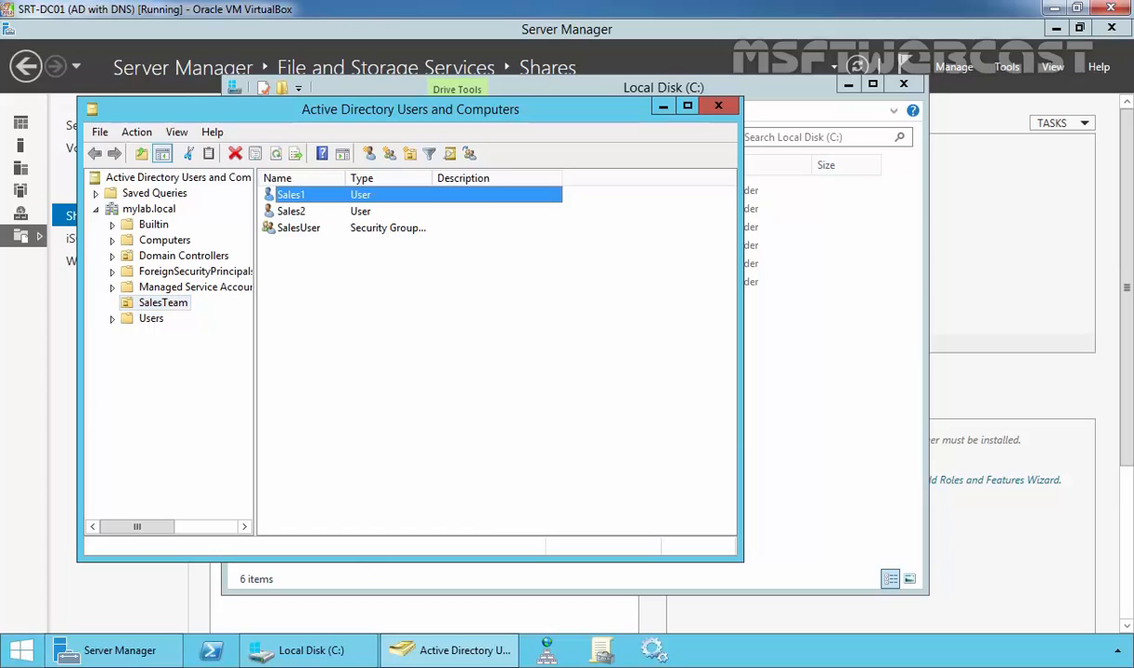
pyautogui.keyDown('ctrl'); pyautogui.click(288, 211); pyautogui.keyUp('ctrl')
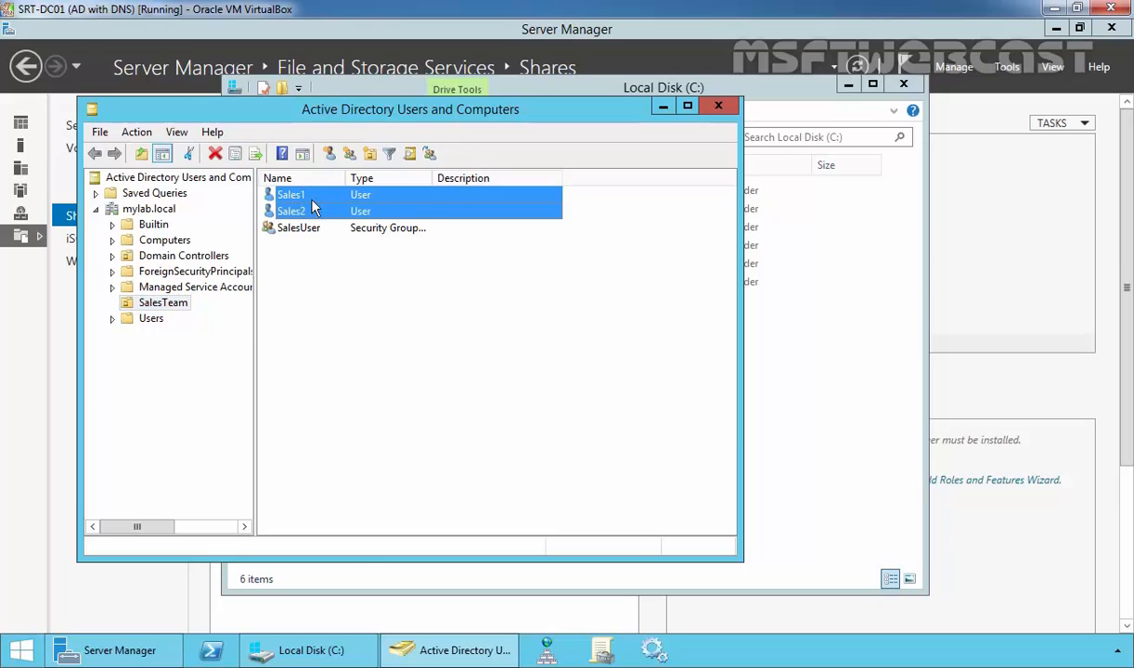
pyautogui.click(289, 230)
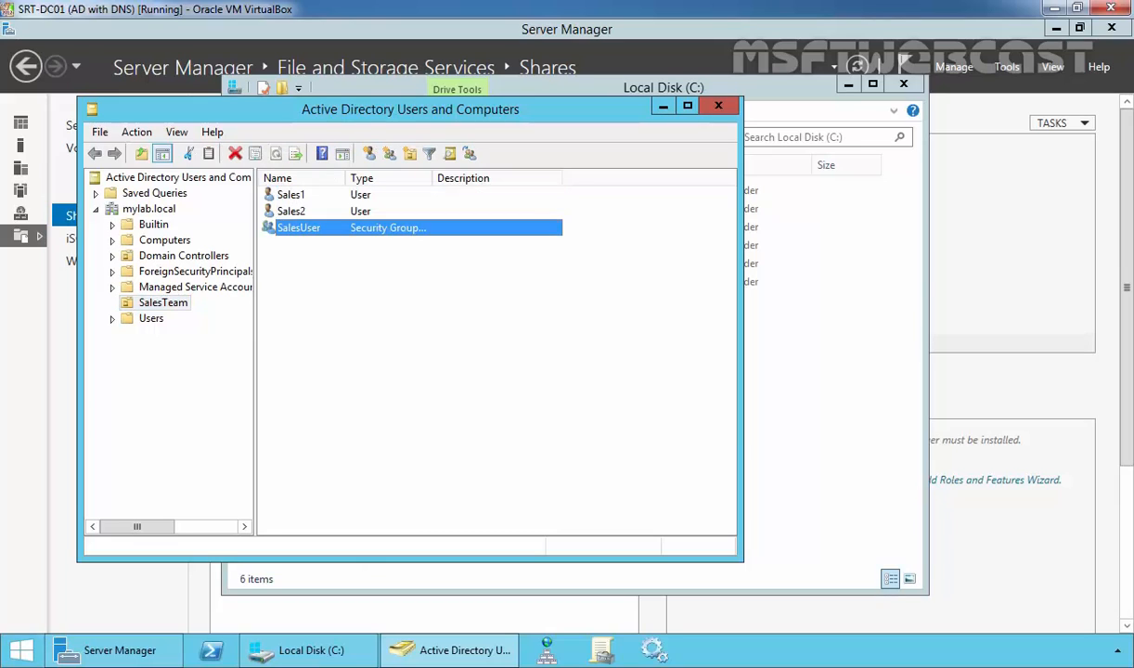
pyautogui.doubleClick(302, 232)
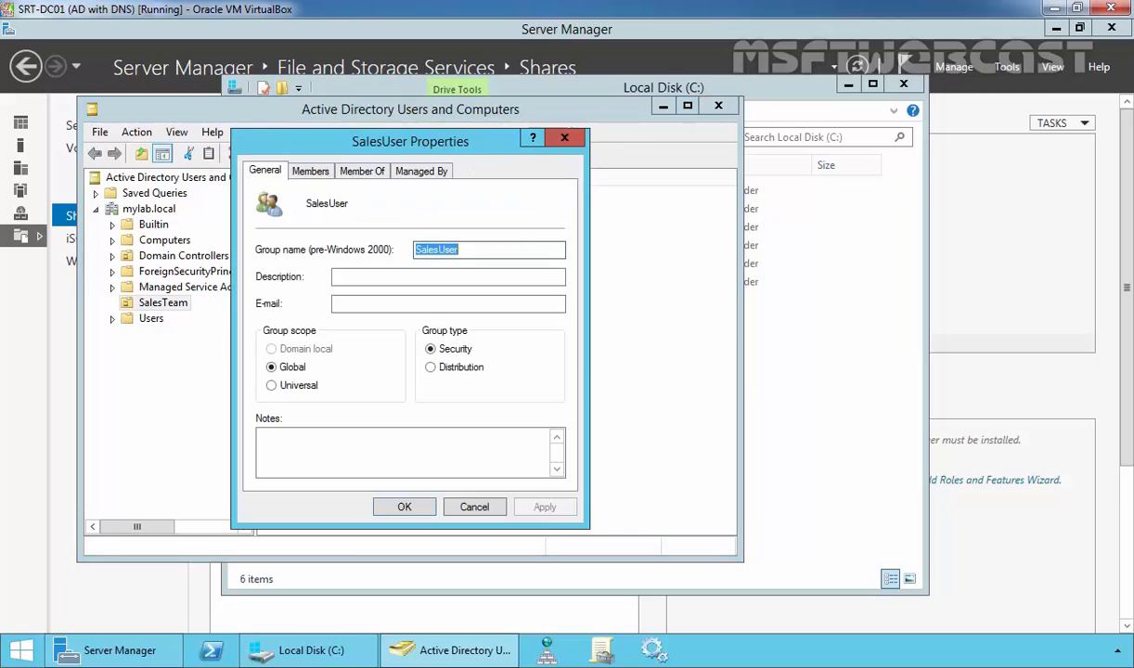
pyautogui.click(311, 171)
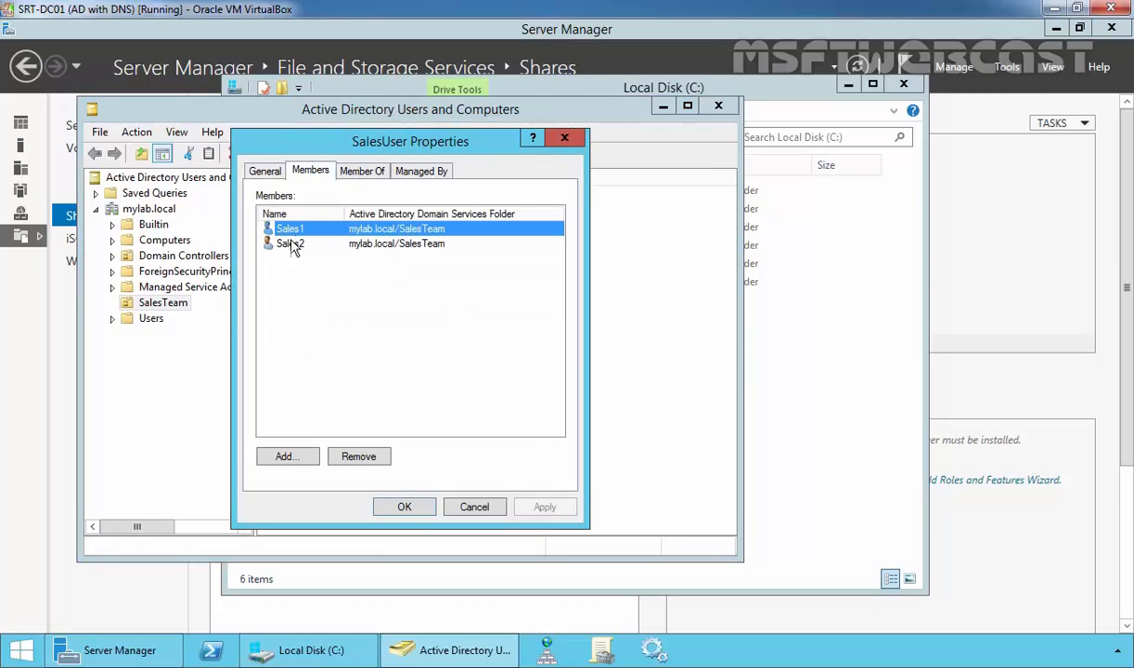
pyautogui.click(403, 507)
pyautogui.click(327, 322)
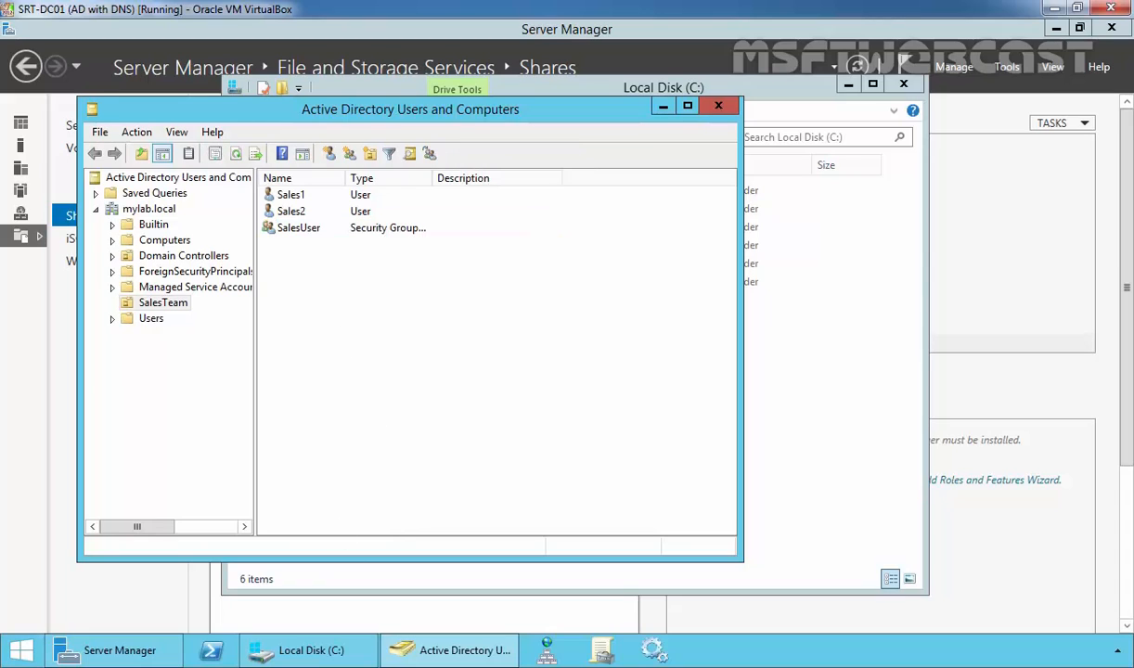
# - Locate the SalesDATA folder on the C: drive and its matching entry among Server Manager's shares
pyautogui.click(329, 650)
pyautogui.click(435, 283)
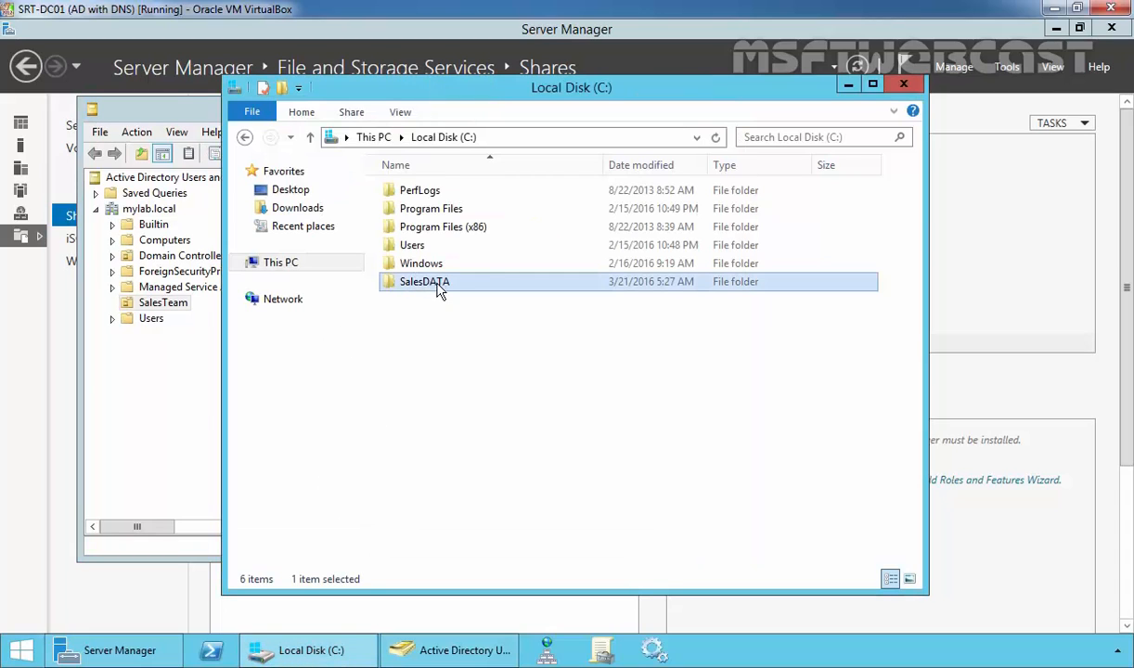
pyautogui.click(118, 651)
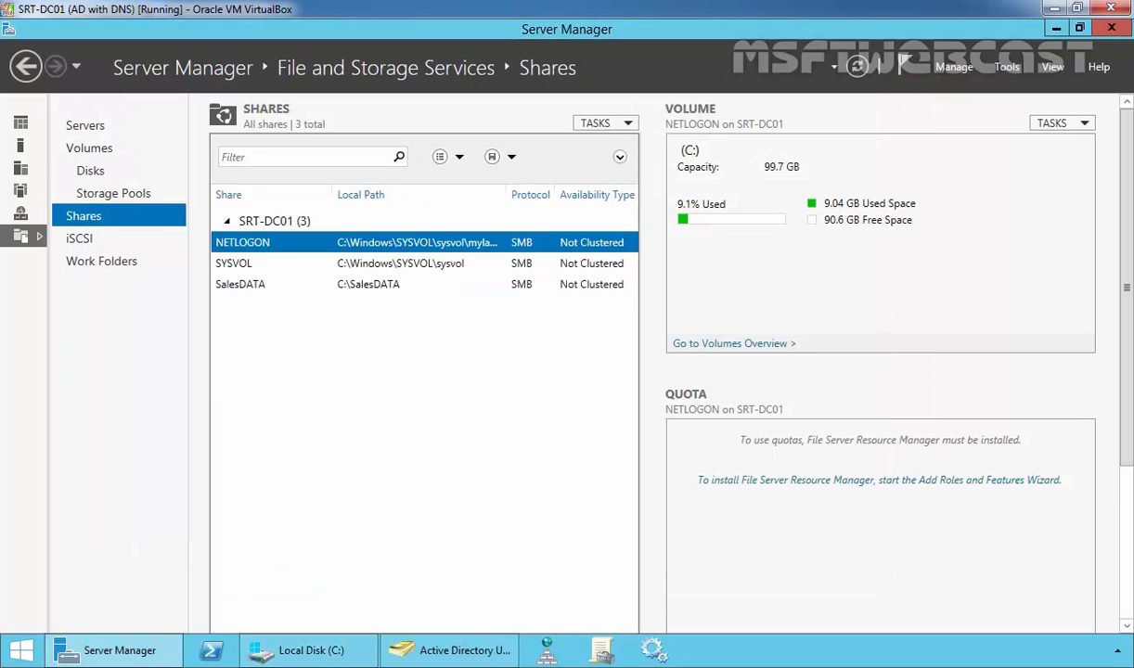
pyautogui.click(234, 286)
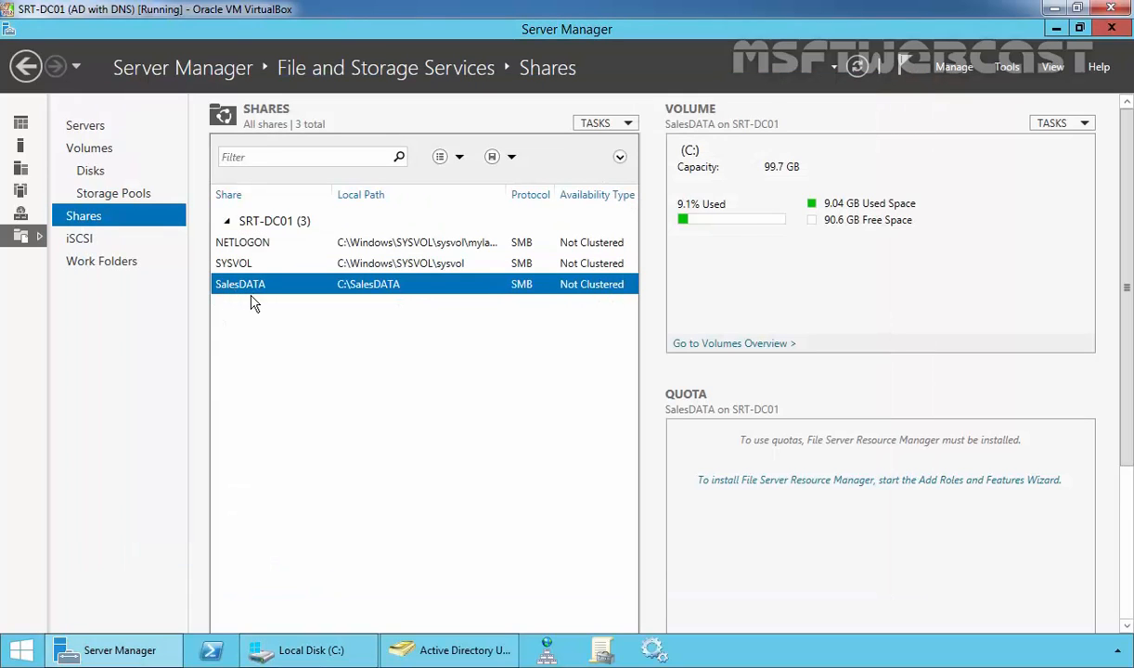
# - Confirm the SalesDATA folder's offline setting under Advanced Sharing as only the files and programs that users specify, and close its properties
pyautogui.click(308, 650)
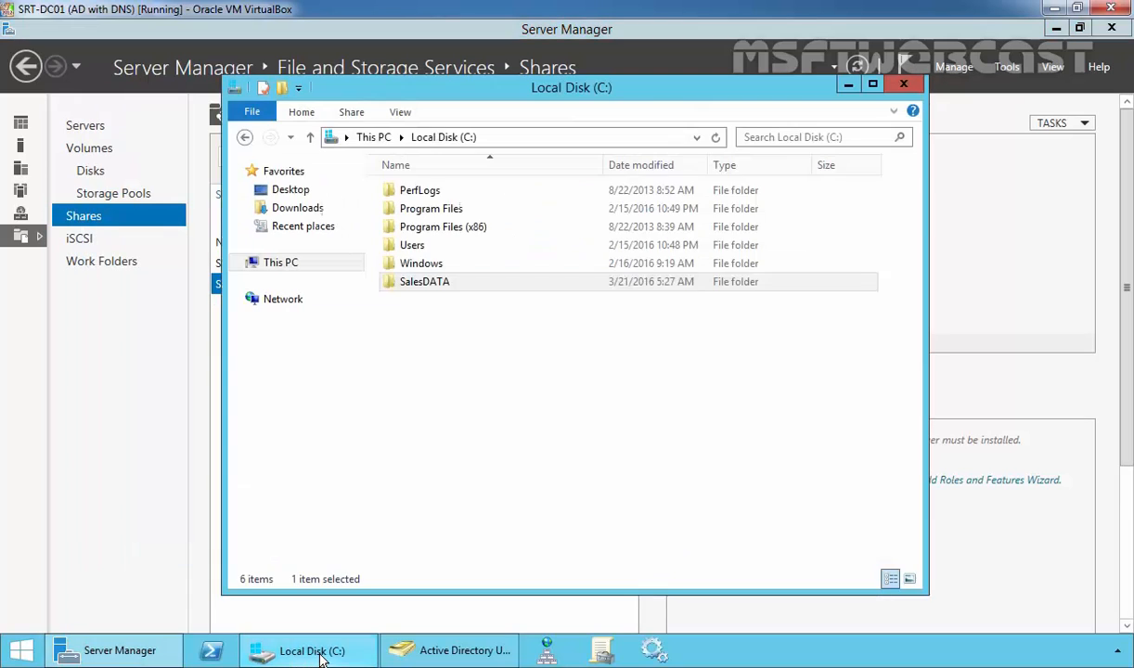
pyautogui.rightClick(433, 287)
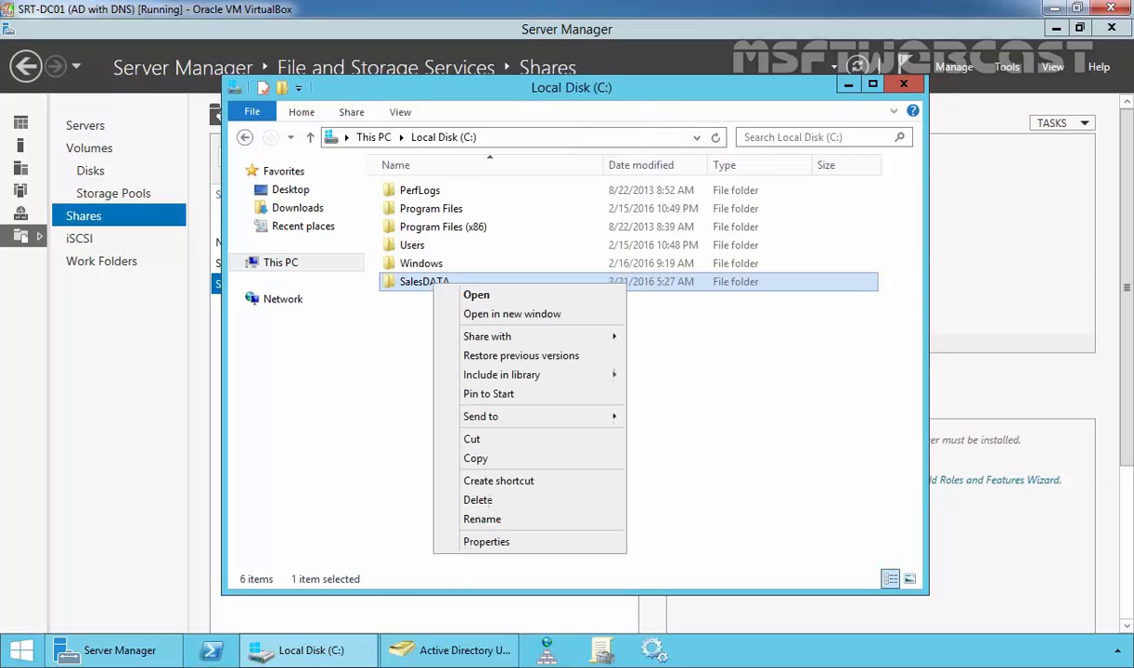
pyautogui.click(483, 543)
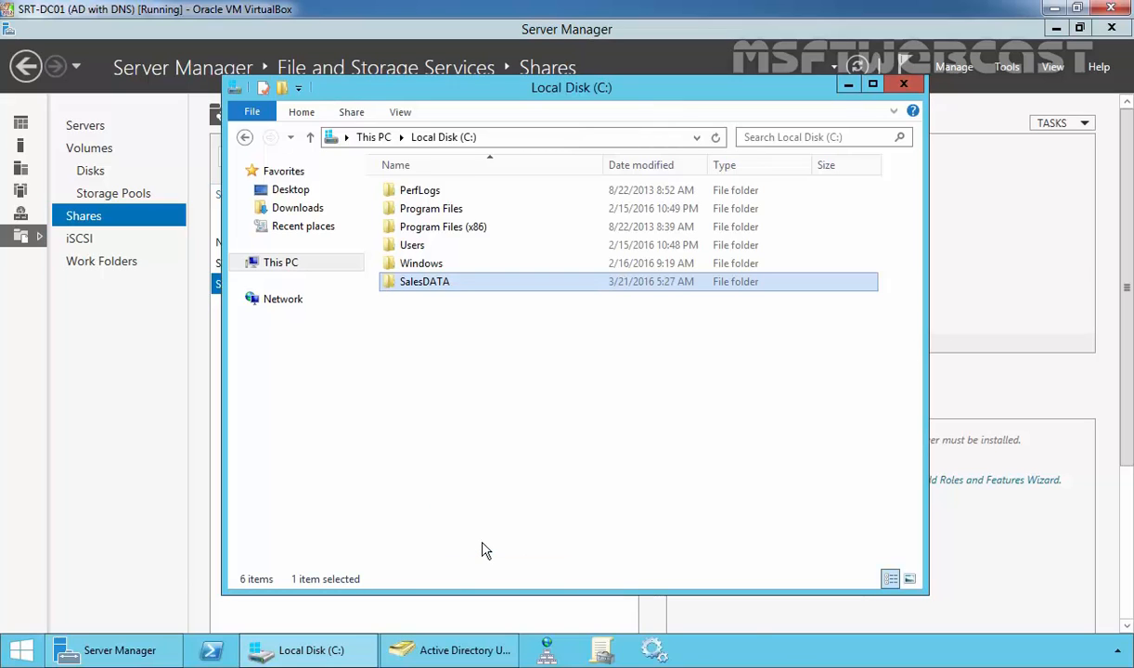
pyautogui.click(512, 250)
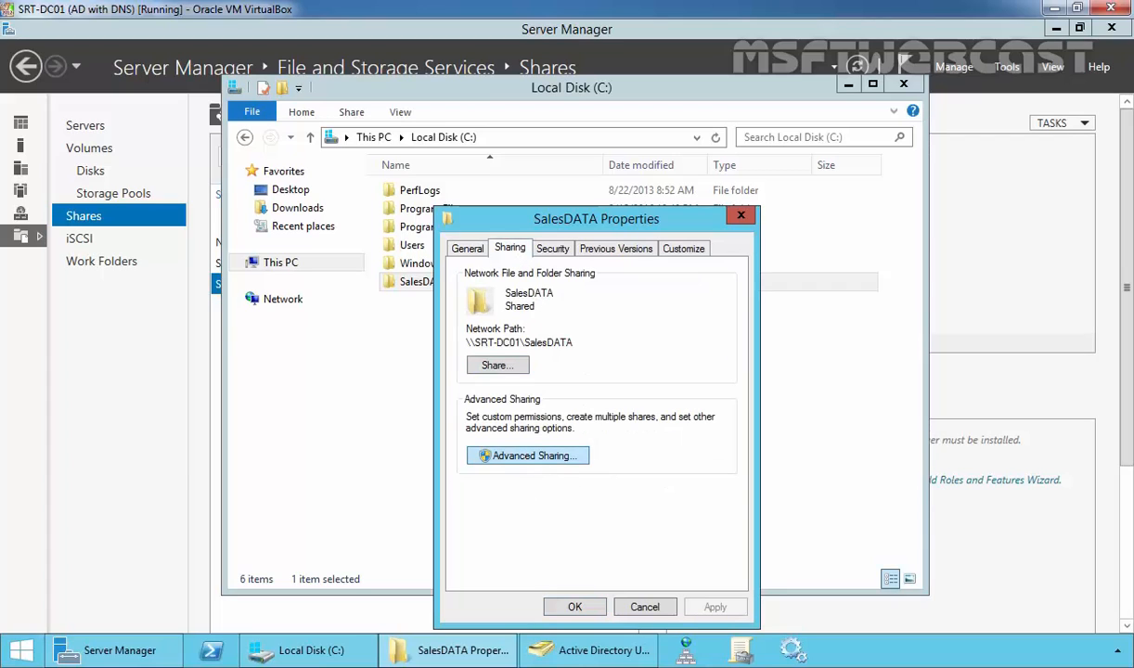
pyautogui.click(527, 456)
pyautogui.click(582, 483)
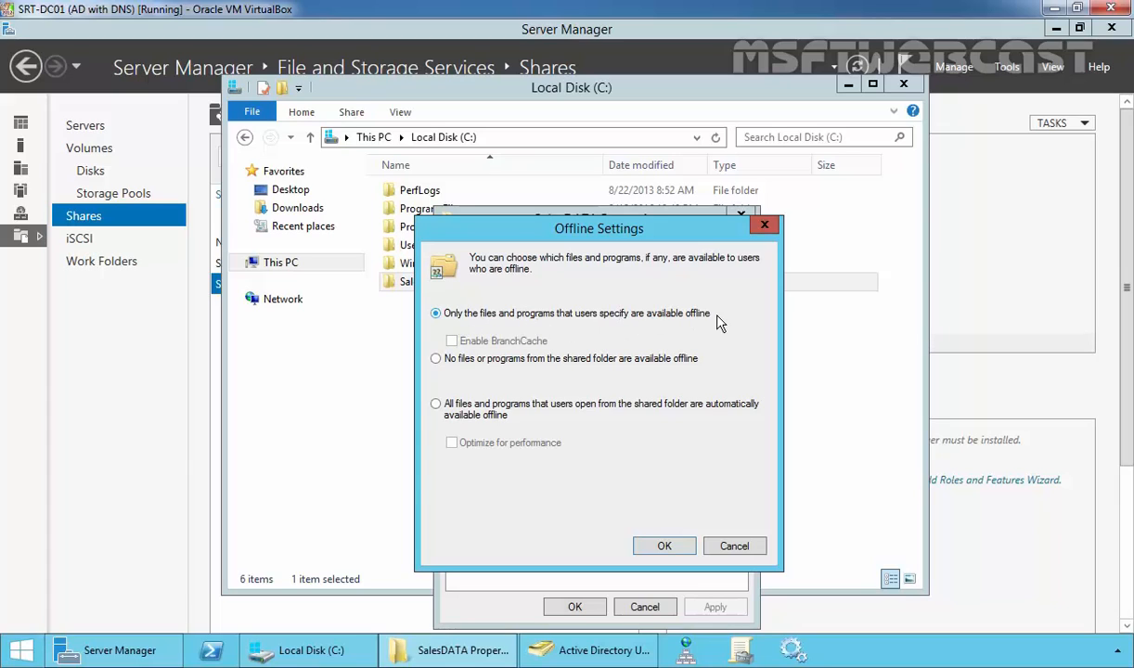
pyautogui.click(665, 546)
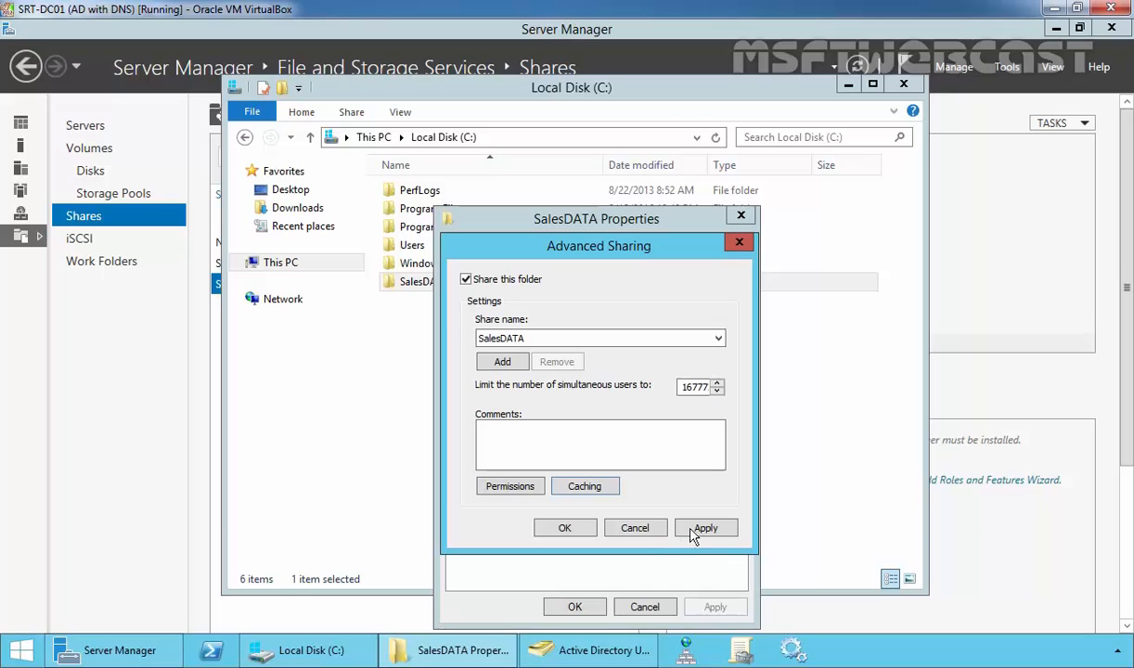
pyautogui.click(576, 529)
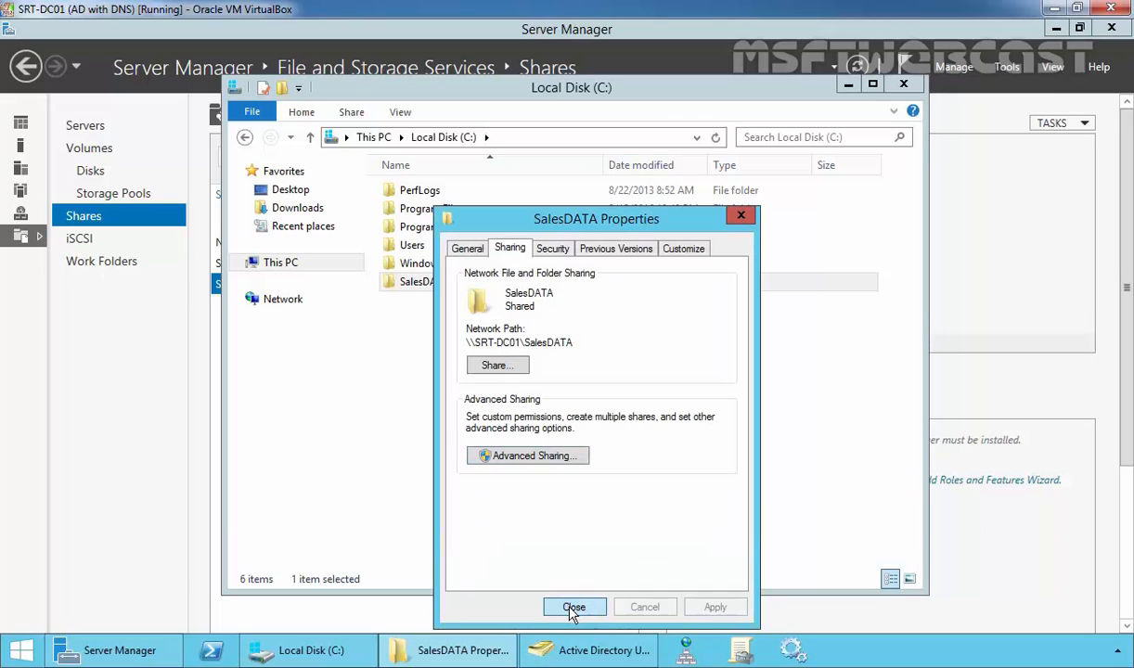
pyautogui.click(573, 609)
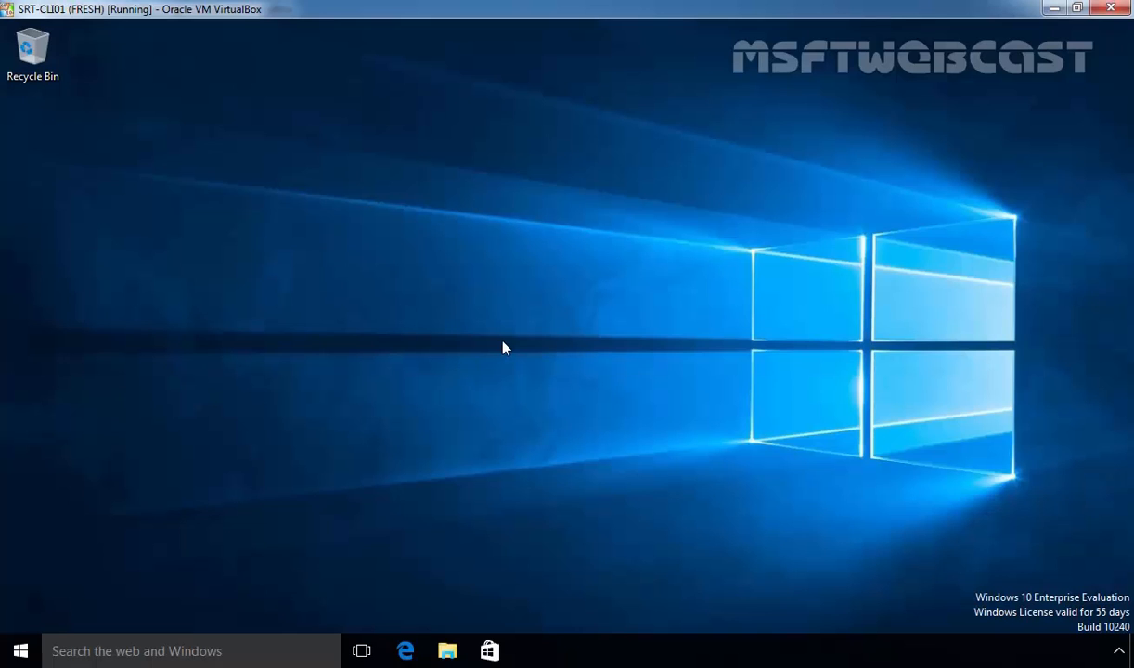
# - On the SRT-CLI01 client, check the signed-in account and open the SalesDATA share at \\192.168.1.5
pyautogui.click(19, 650)
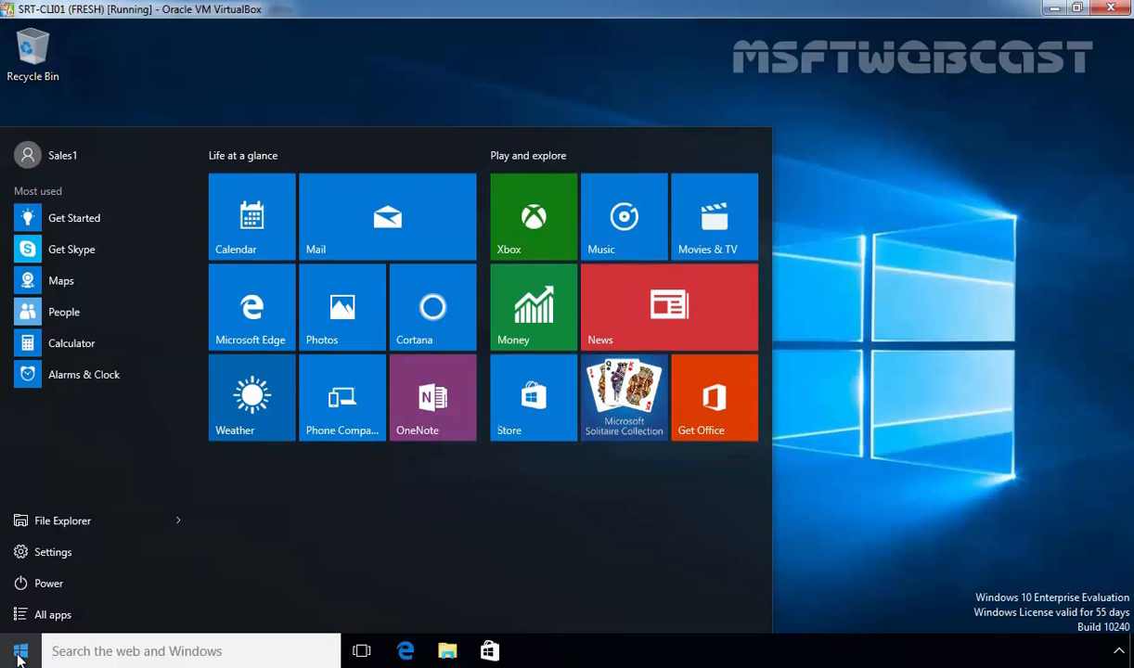
pyautogui.click(864, 310)
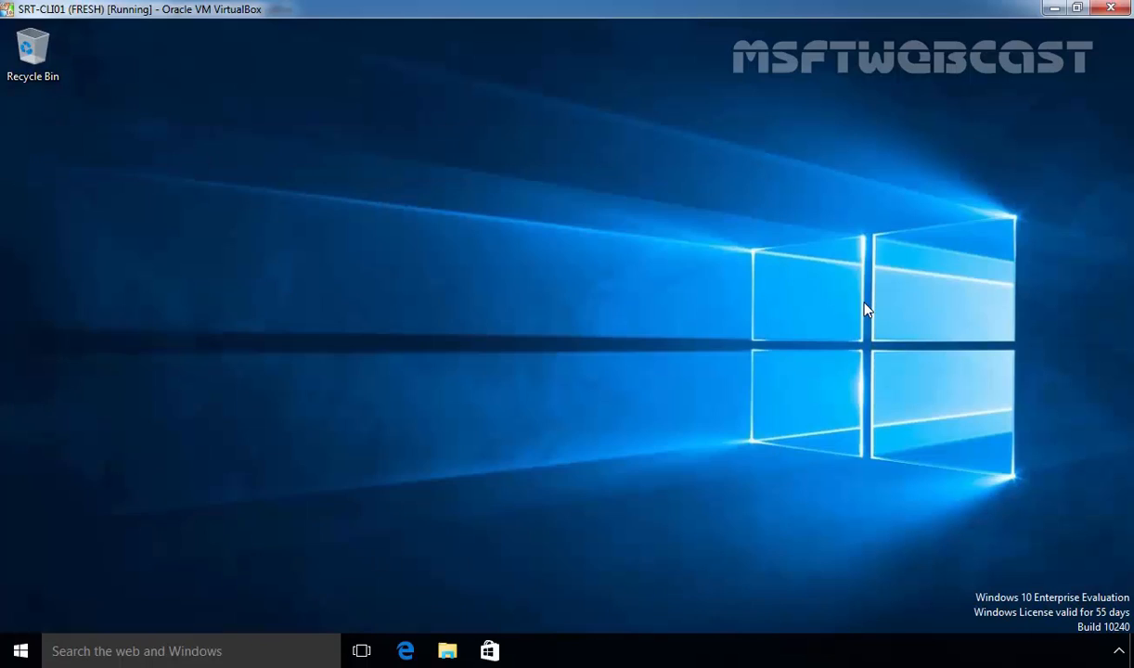
pyautogui.press('super+r')
pyautogui.write('\\\\')
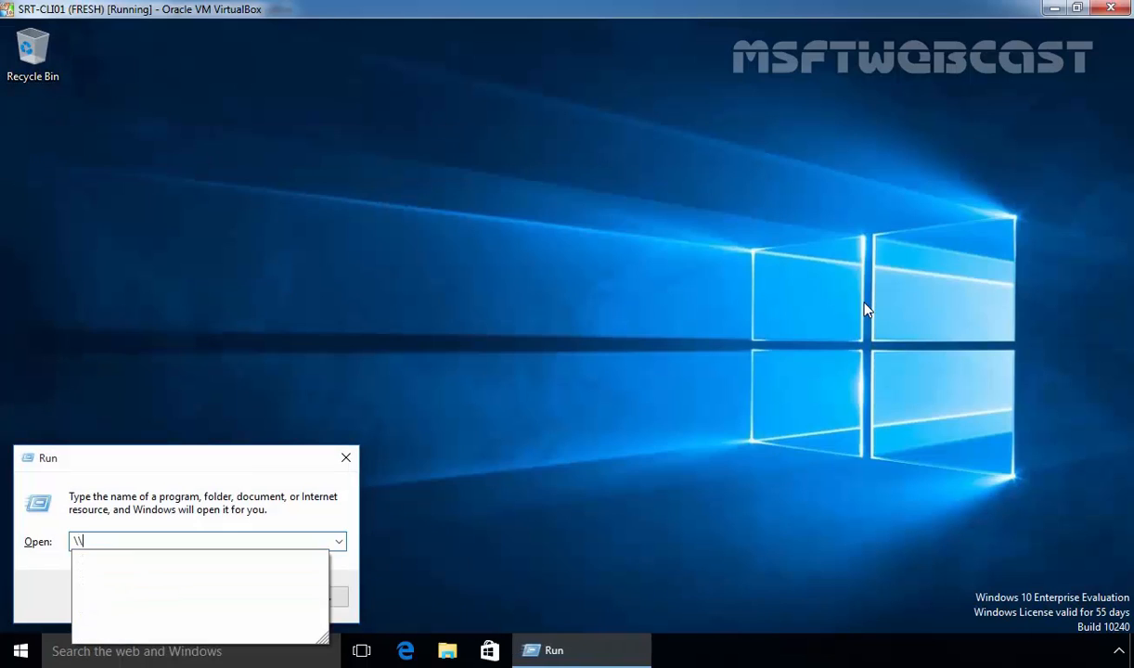
pyautogui.write('192.168.1')
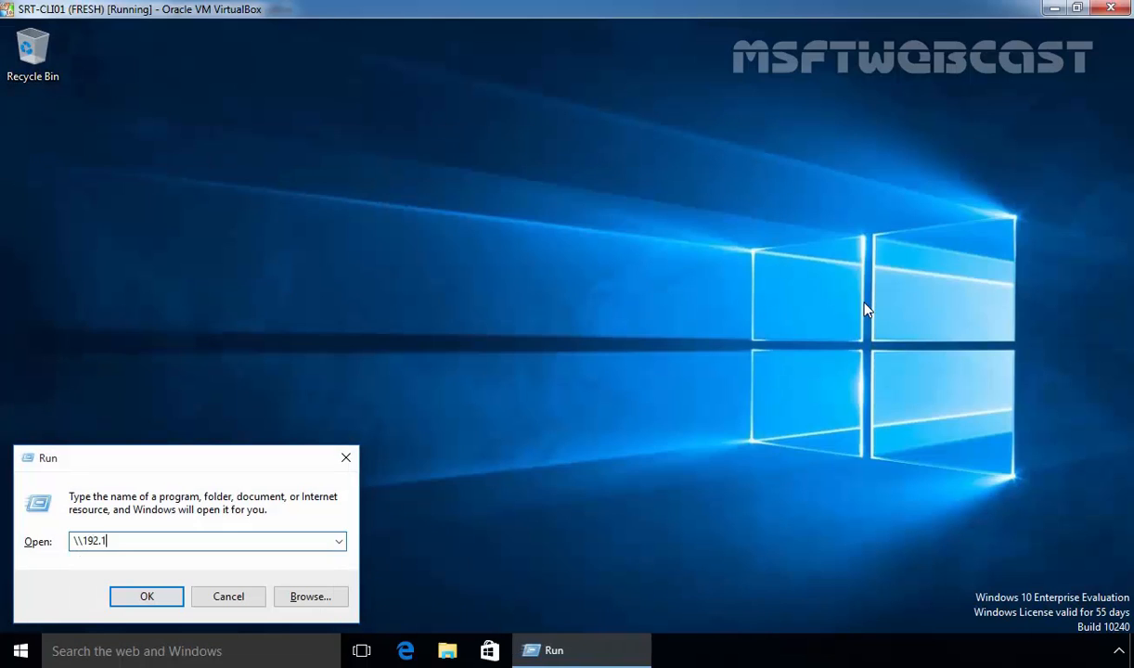
pyautogui.write('.5')
pyautogui.press('Return')
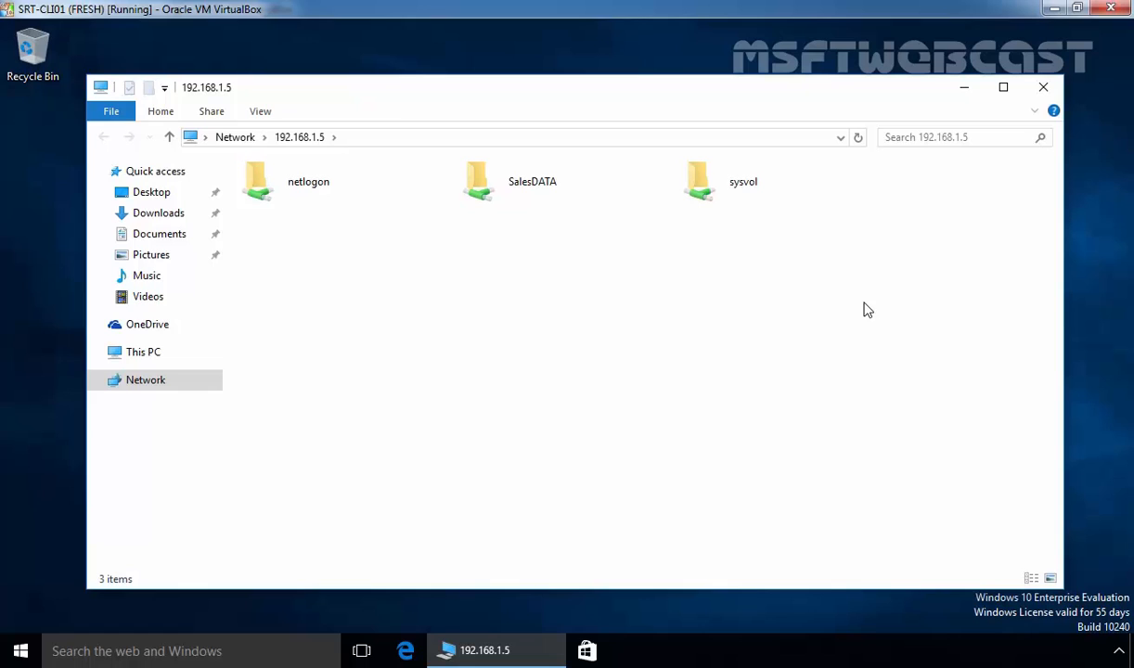
pyautogui.click(522, 204)
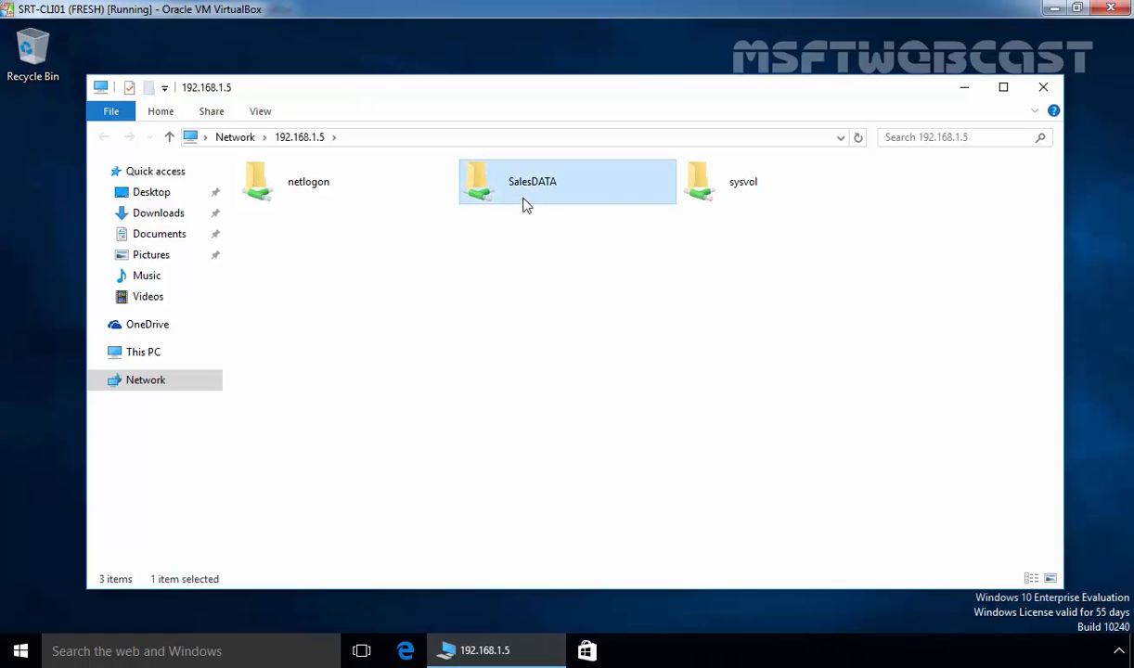
pyautogui.doubleClick(523, 205)
# - Create a folder named Sales1 in the SalesDATA share
pyautogui.rightClick(361, 225)
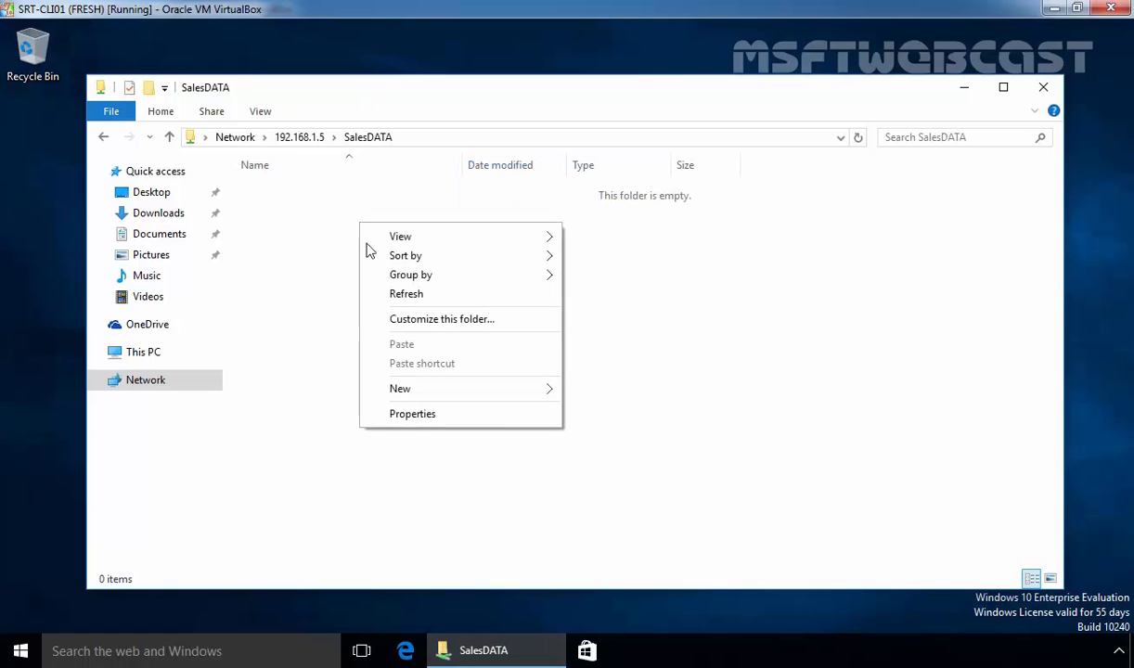
pyautogui.moveTo(415, 395)
pyautogui.click(615, 391)
pyautogui.write('Sales1')
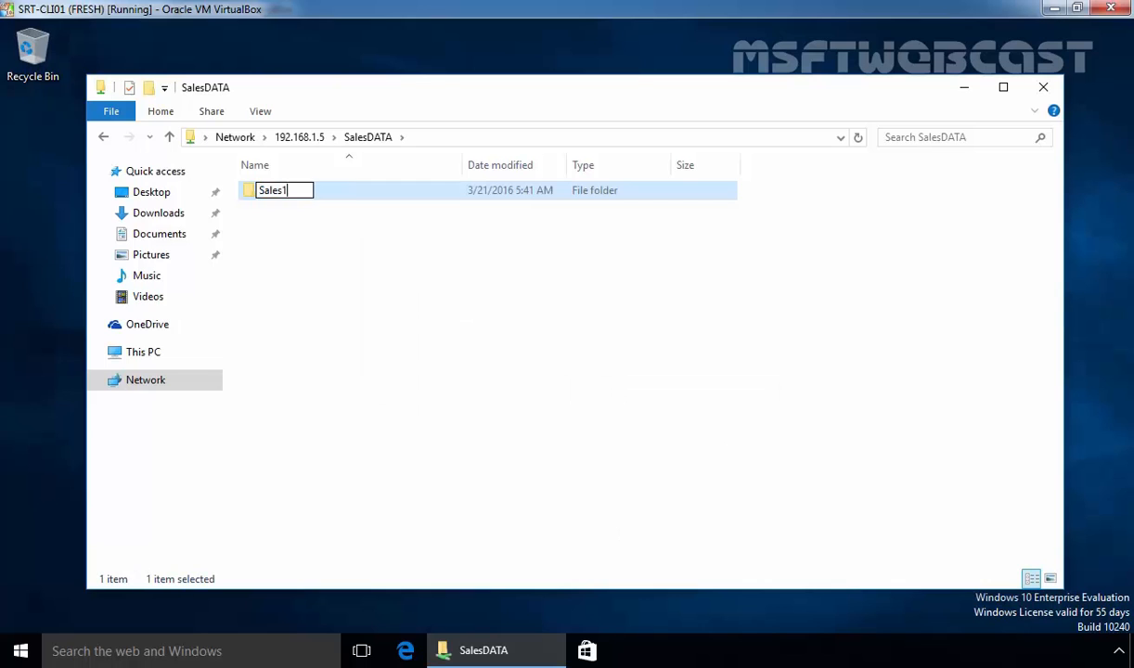
pyautogui.press('Return')
# - Create a text document named Report inside the Sales1 folder
pyautogui.press('Return')
pyautogui.hotkey('shift', 'F10')
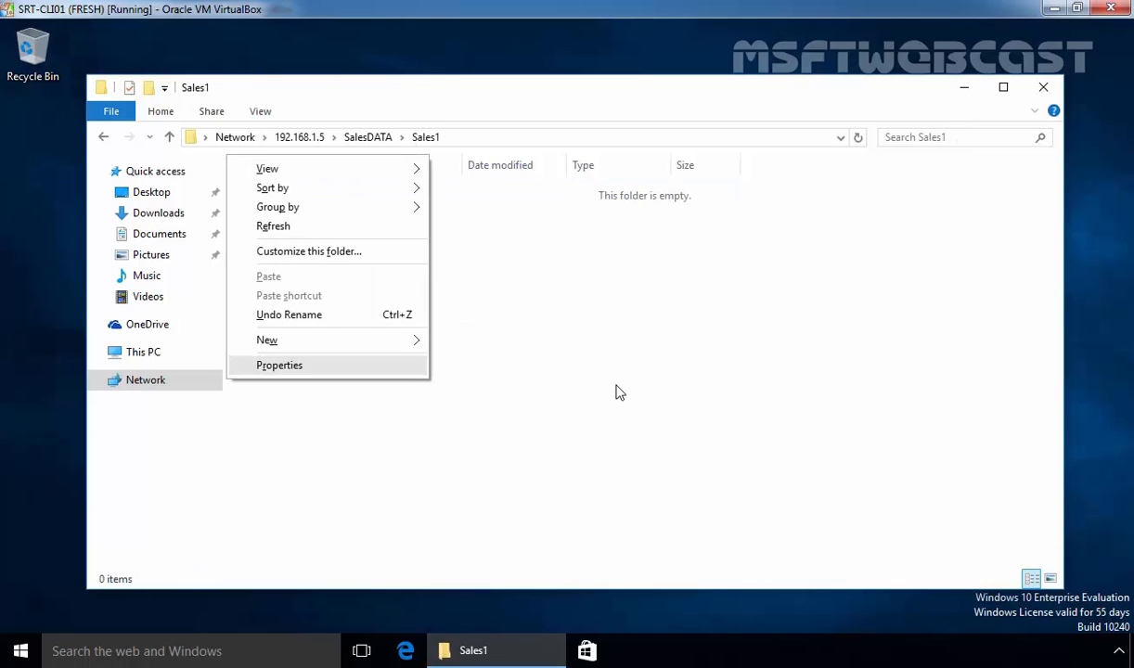
pyautogui.press('w')
pyautogui.write('t Document')
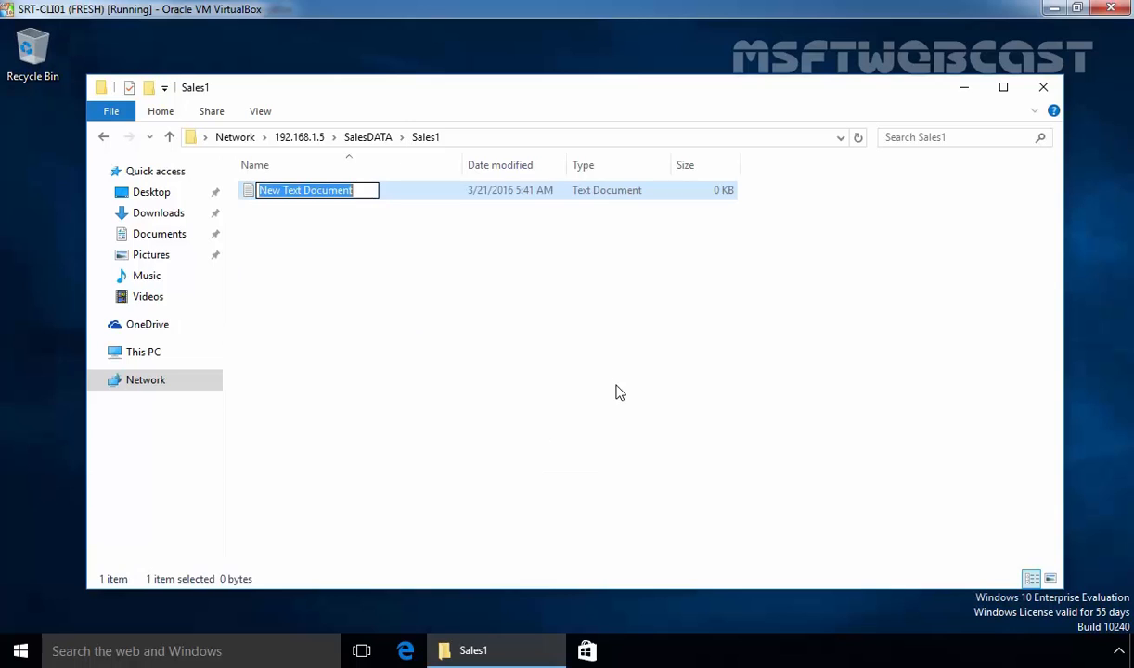
pyautogui.write('Report')
pyautogui.press('Return')
pyautogui.click(418, 279)
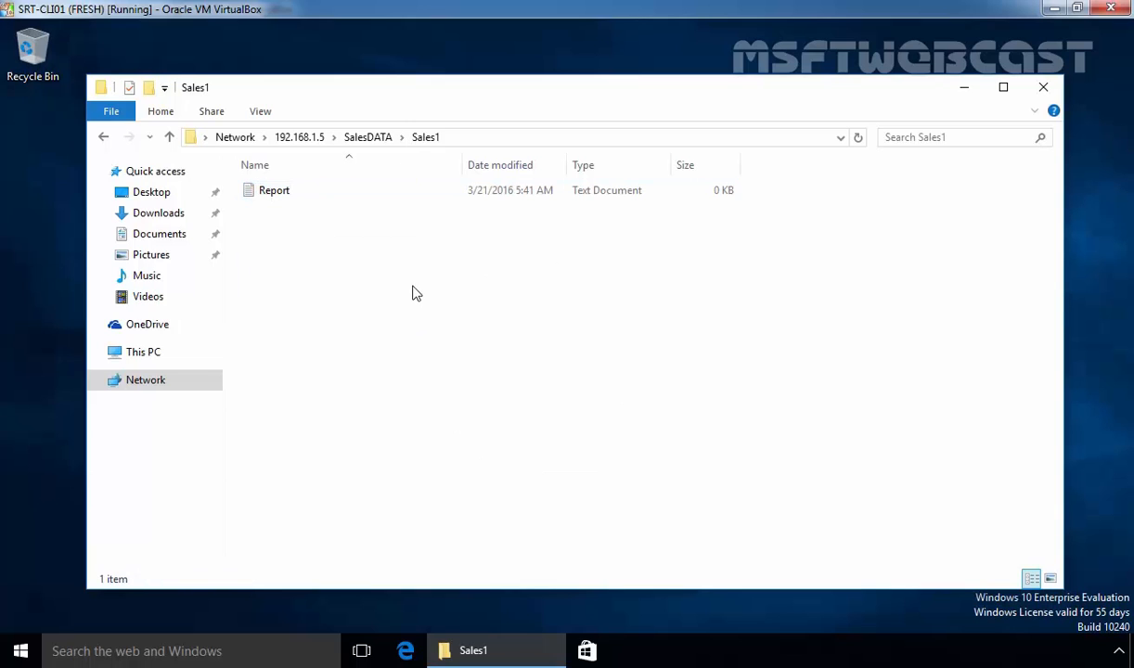
# - Add a folder named Personal beside the Report document in Sales1
pyautogui.rightClick(415, 289)
pyautogui.moveTo(490, 473)
pyautogui.click(654, 469)
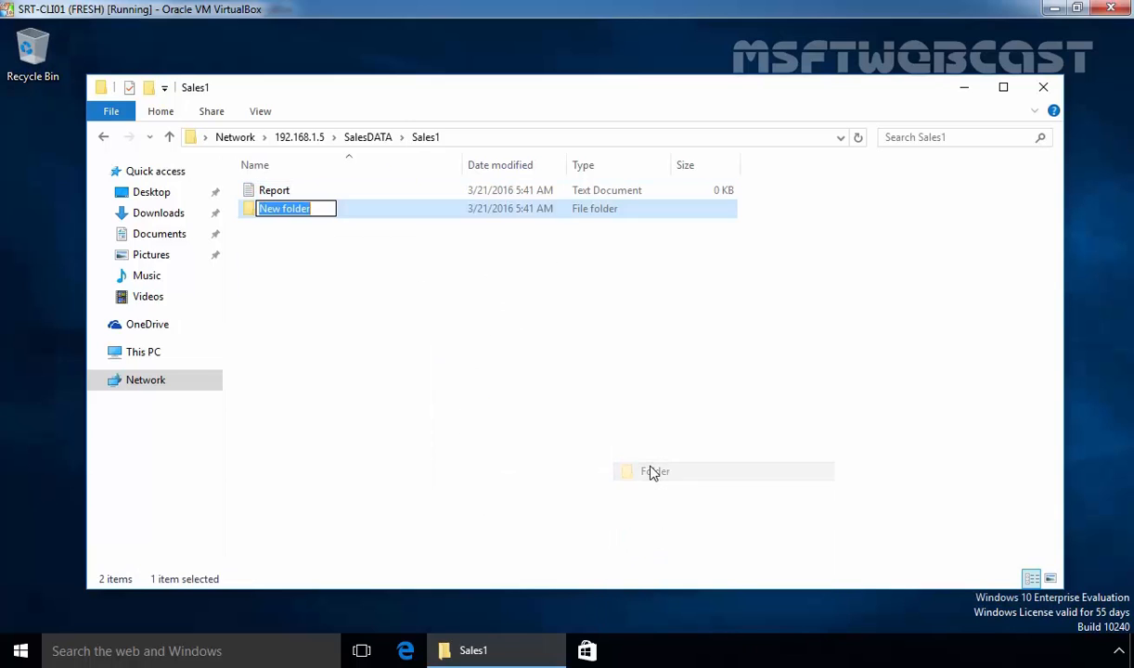
pyautogui.write('Personal')
pyautogui.press('Return')
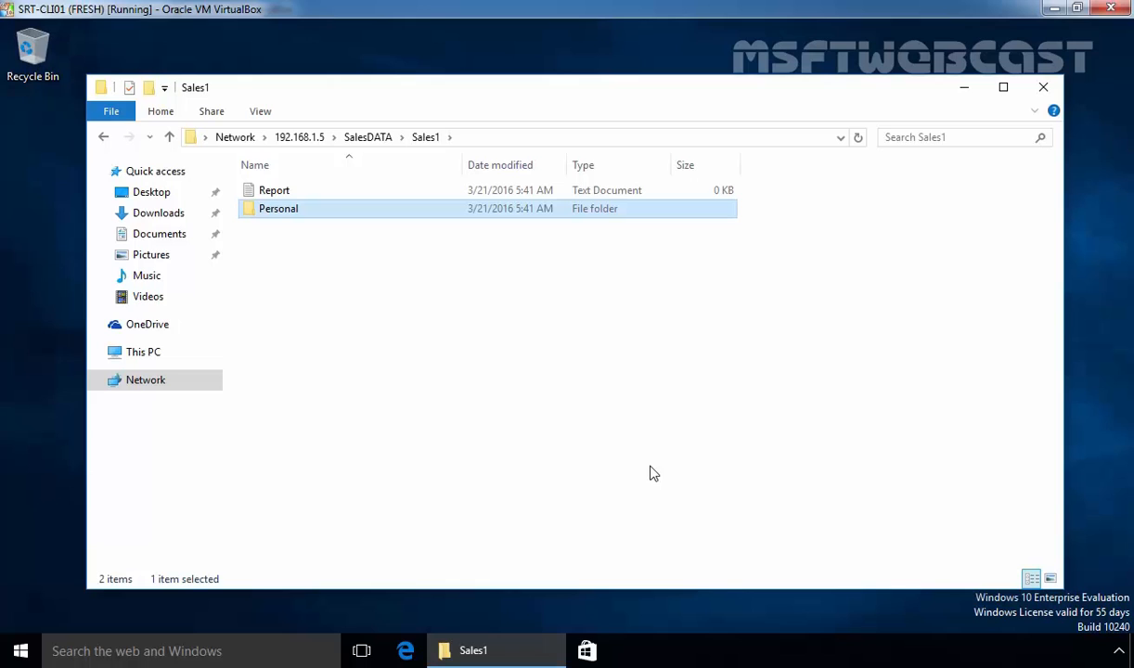
# - Write "This is a sample file...." in the Report document, save and close it, and go back to the SalesDATA folder
pyautogui.doubleClick(275, 191)
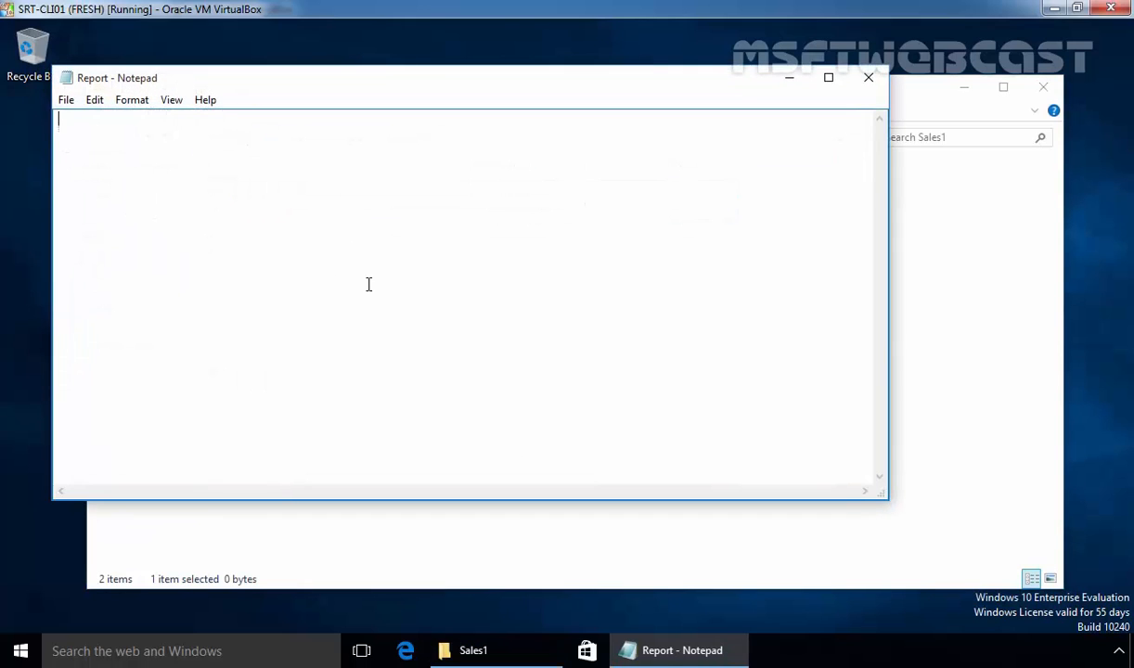
pyautogui.write('This is a sample file....')
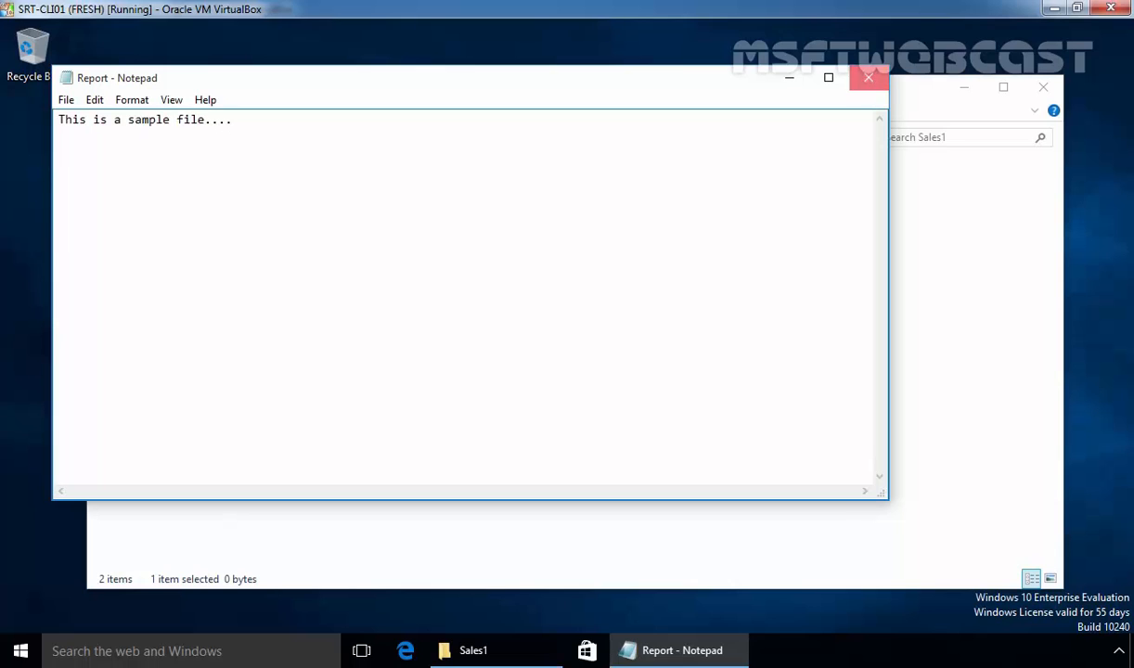
pyautogui.click(867, 77)
pyautogui.click(524, 340)
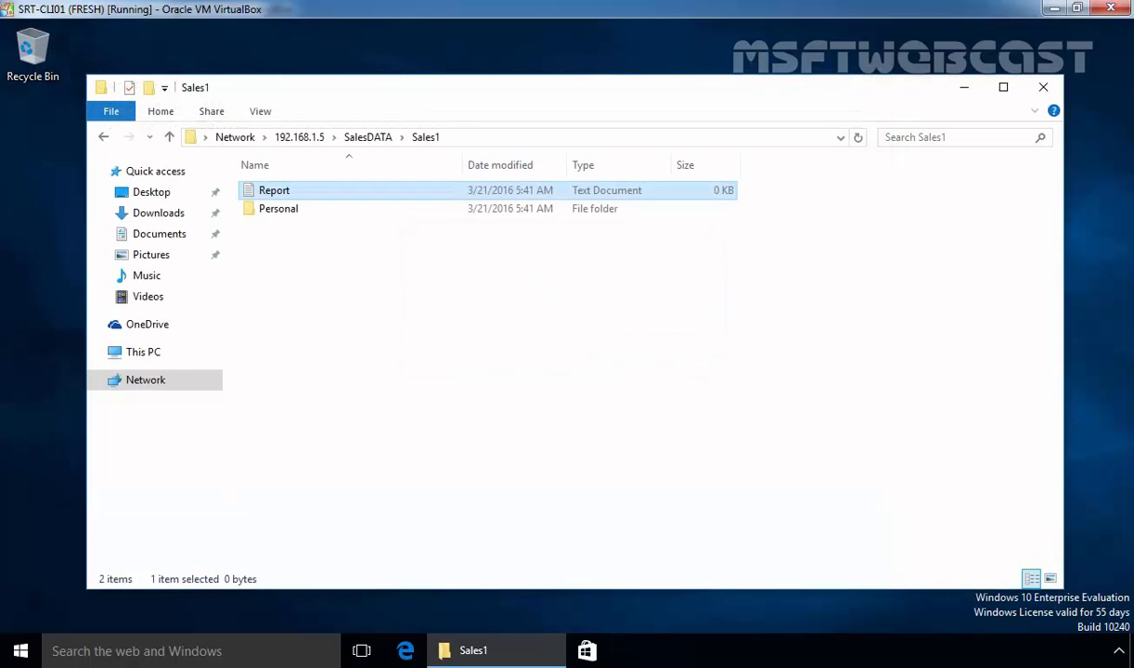
pyautogui.click(365, 138)
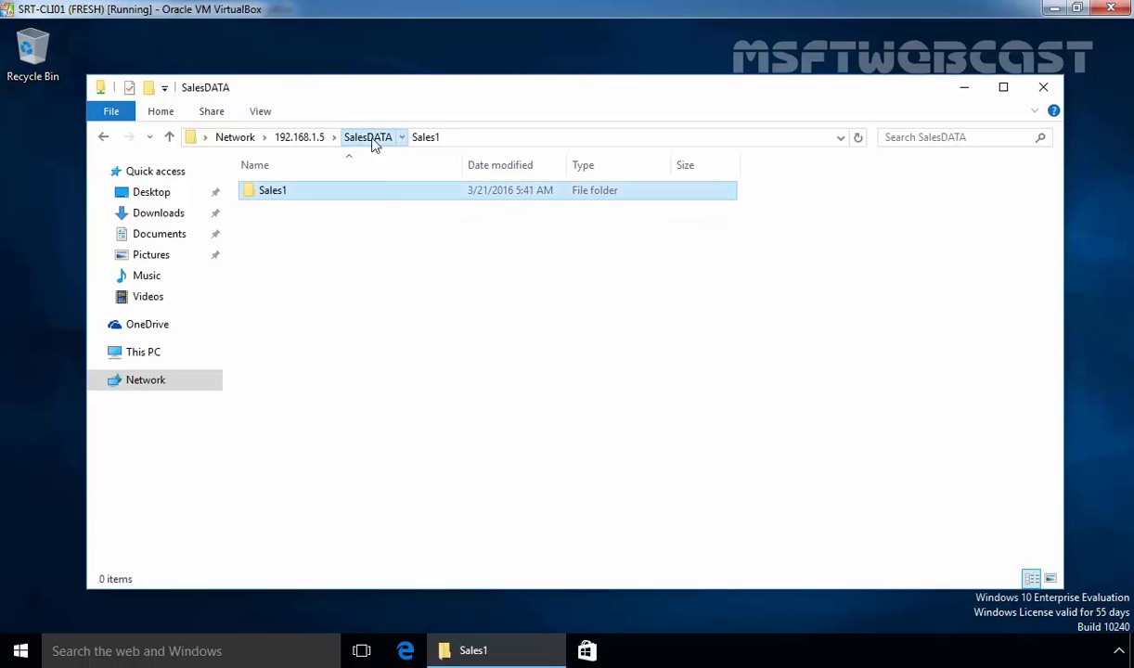
# - Make the Sales1 folder in the SalesDATA share always available offline
pyautogui.rightClick(284, 200)
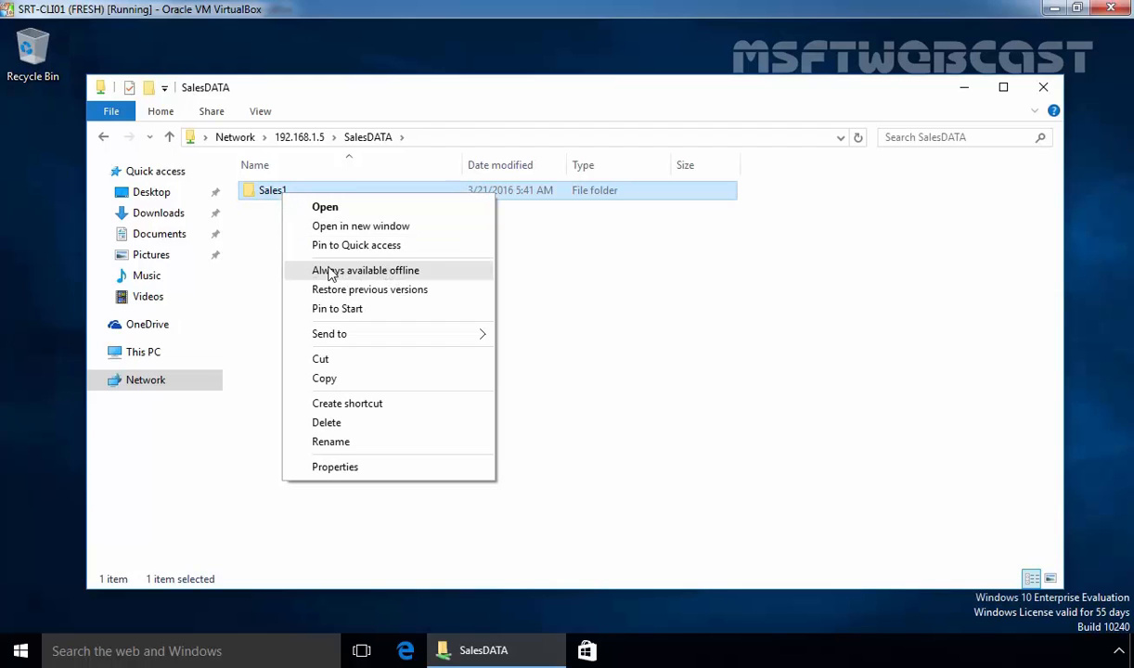
pyautogui.click(299, 137)
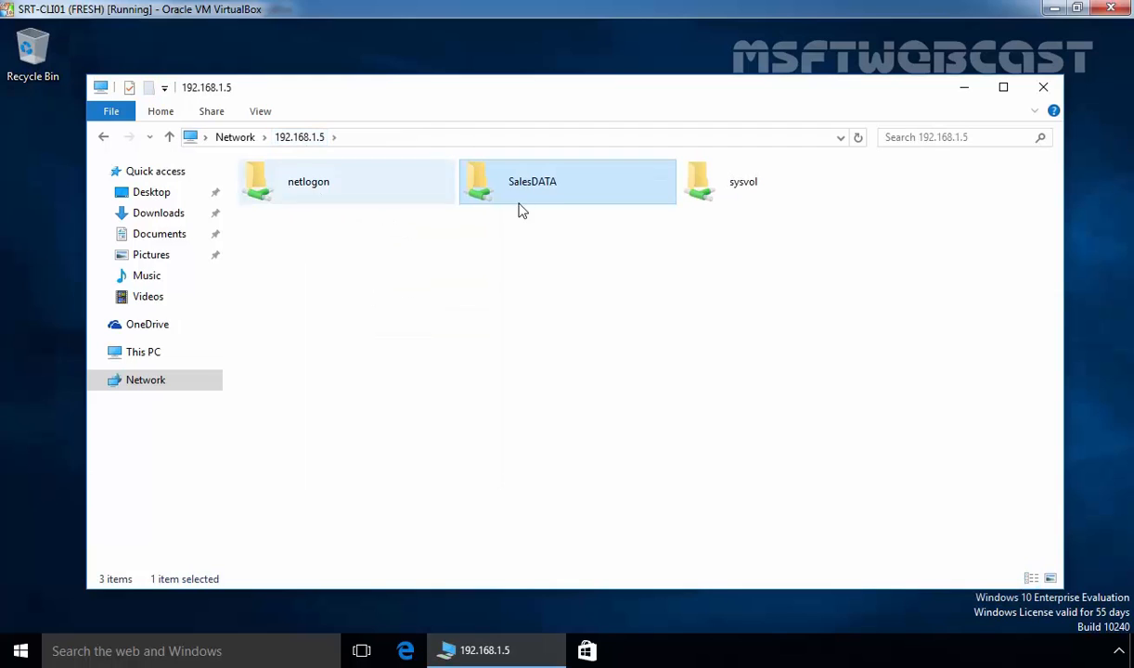
pyautogui.rightClick(519, 189)
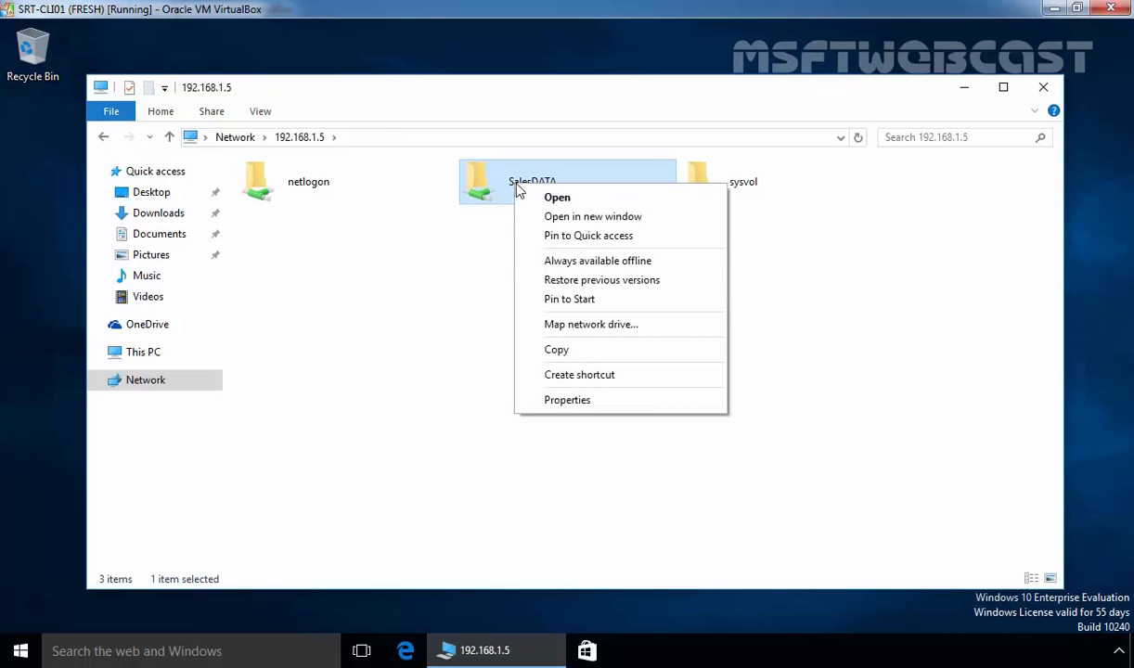
pyautogui.doubleClick(485, 177)
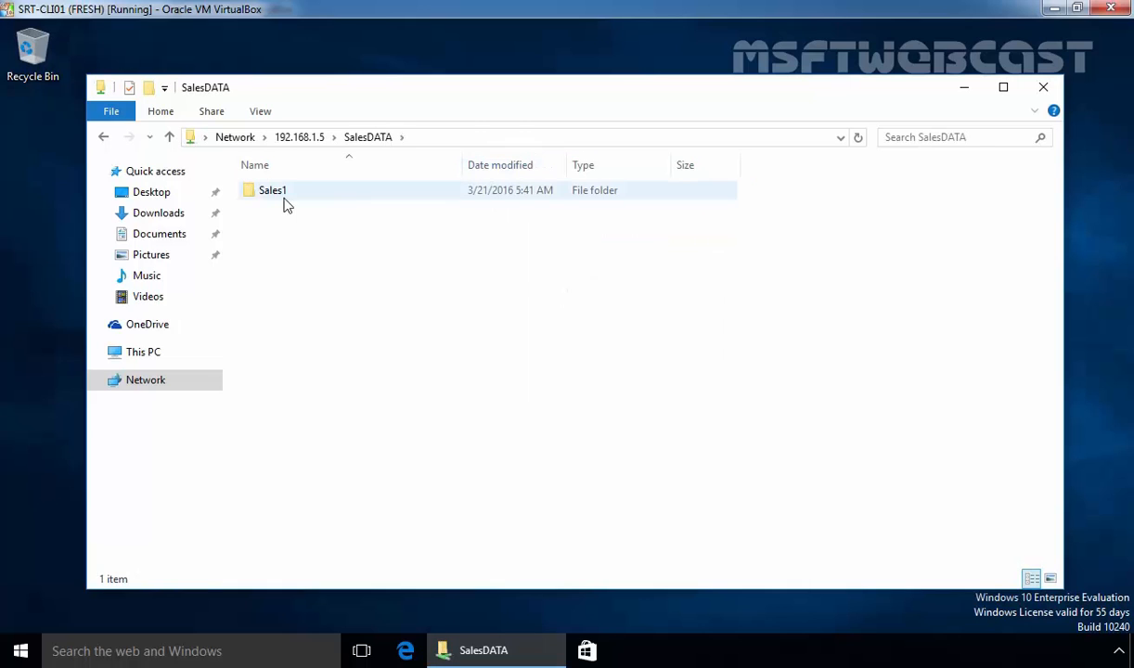
pyautogui.click(262, 197)
pyautogui.rightClick(263, 197)
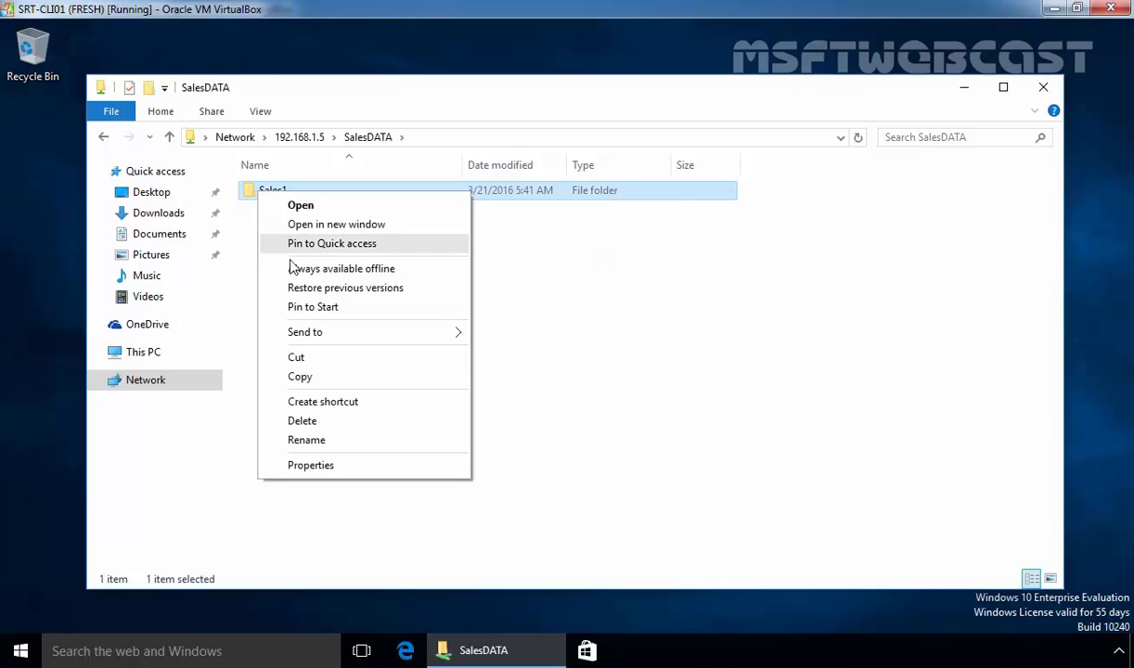
pyautogui.click(366, 271)
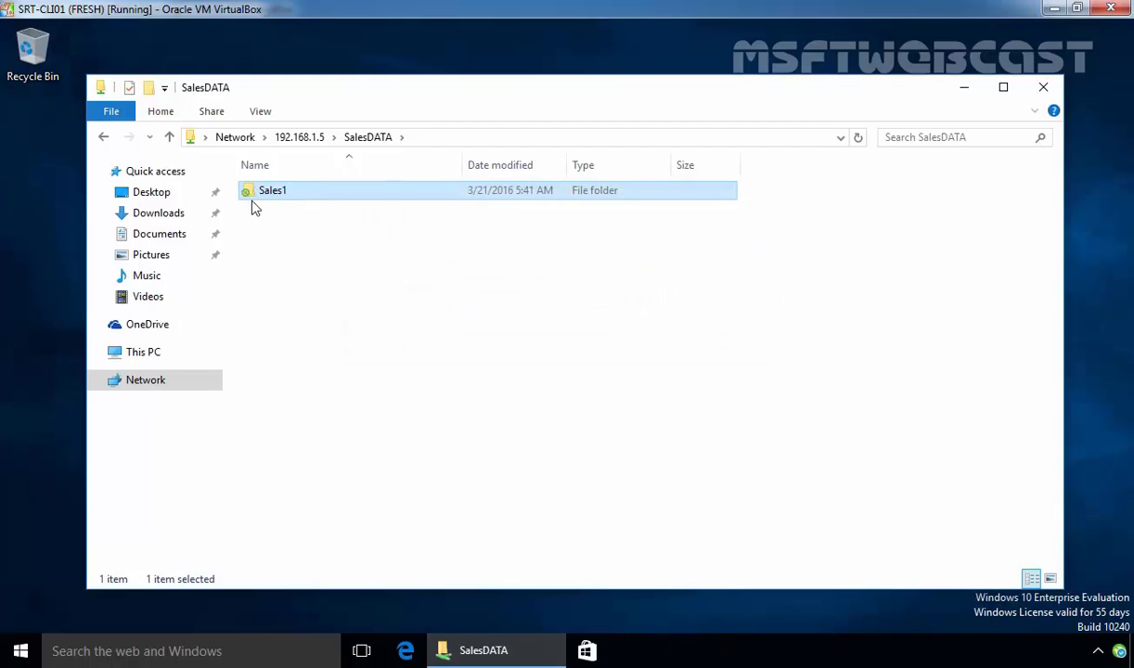
# - Check the offline state inside Sales1 and the Sync Center status, and return to the SalesDATA share
pyautogui.doubleClick(280, 193)
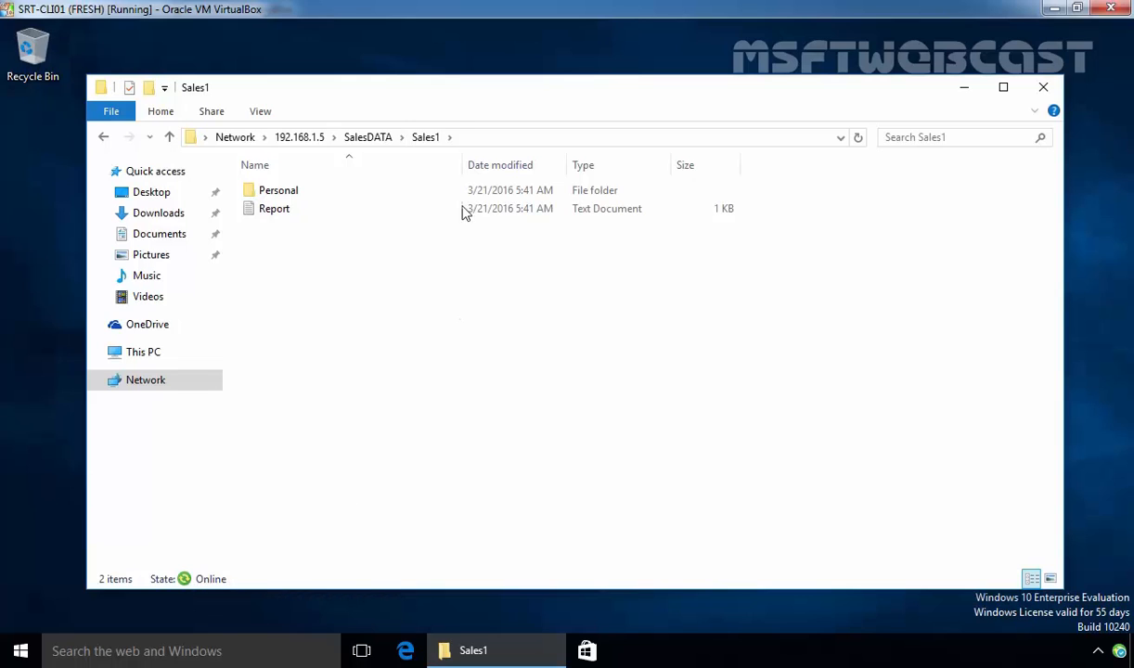
pyautogui.click(364, 138)
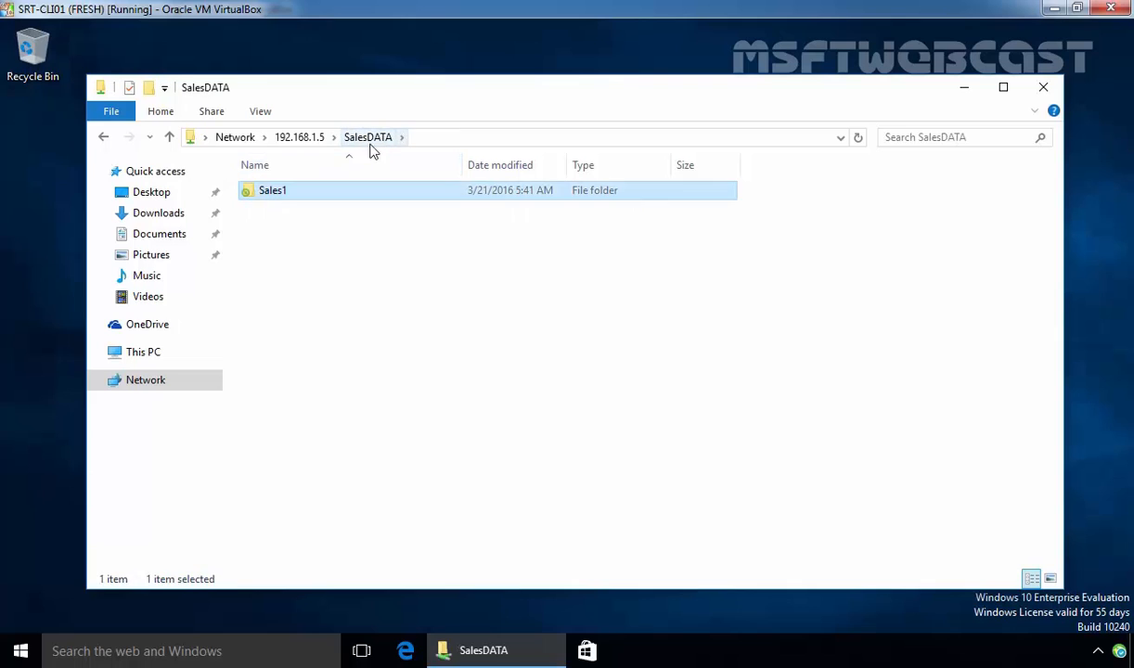
pyautogui.click(299, 138)
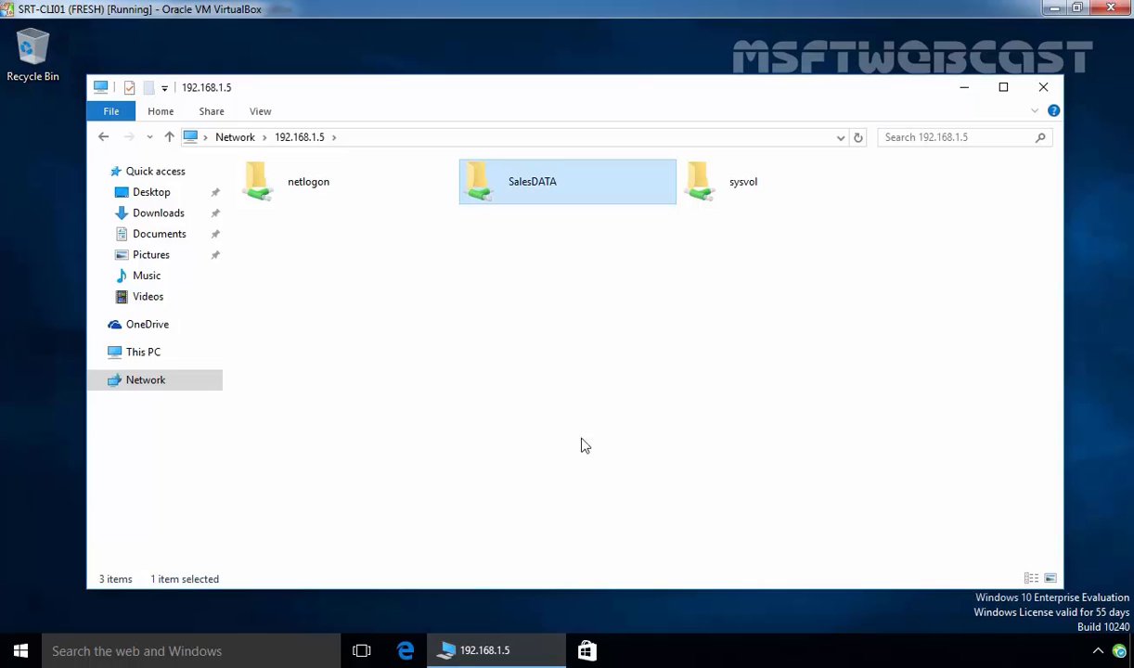
pyautogui.moveTo(1123, 655)
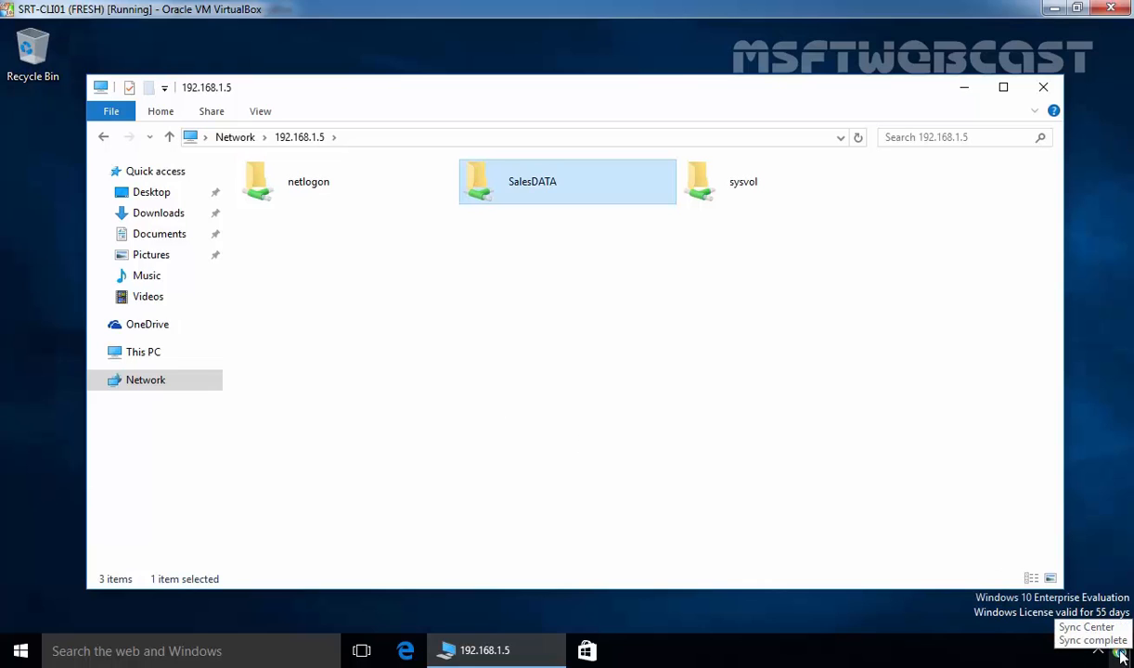
pyautogui.click(591, 410)
pyautogui.doubleClick(516, 185)
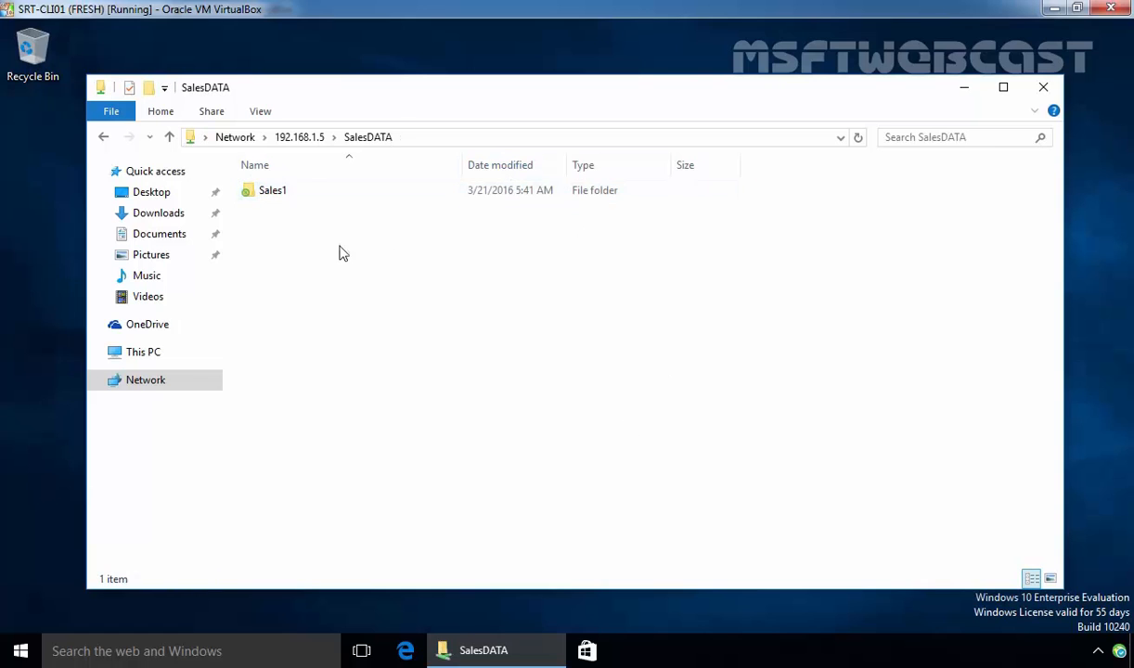
# - Compare the contents of Sales1 on the client with the SalesDATA\Sales1 folder on drive C: of the SRT-DC01 server
pyautogui.doubleClick(279, 195)
pyautogui.moveTo(523, 375); pyautogui.dragTo(300, 190)
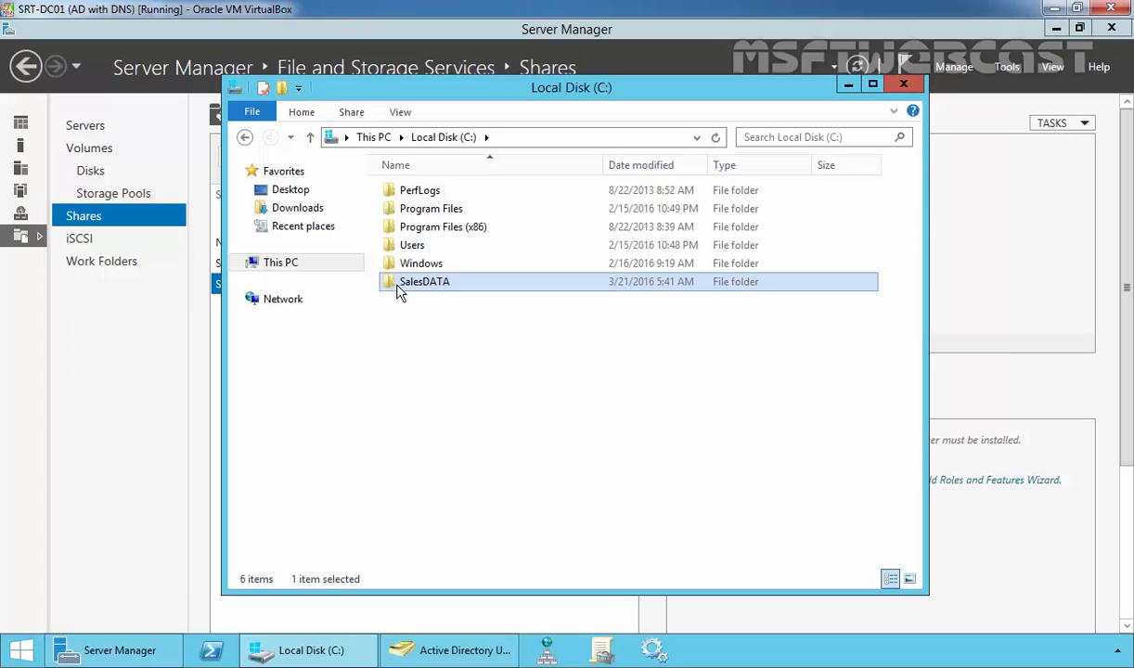
pyautogui.doubleClick(397, 286)
pyautogui.doubleClick(410, 195)
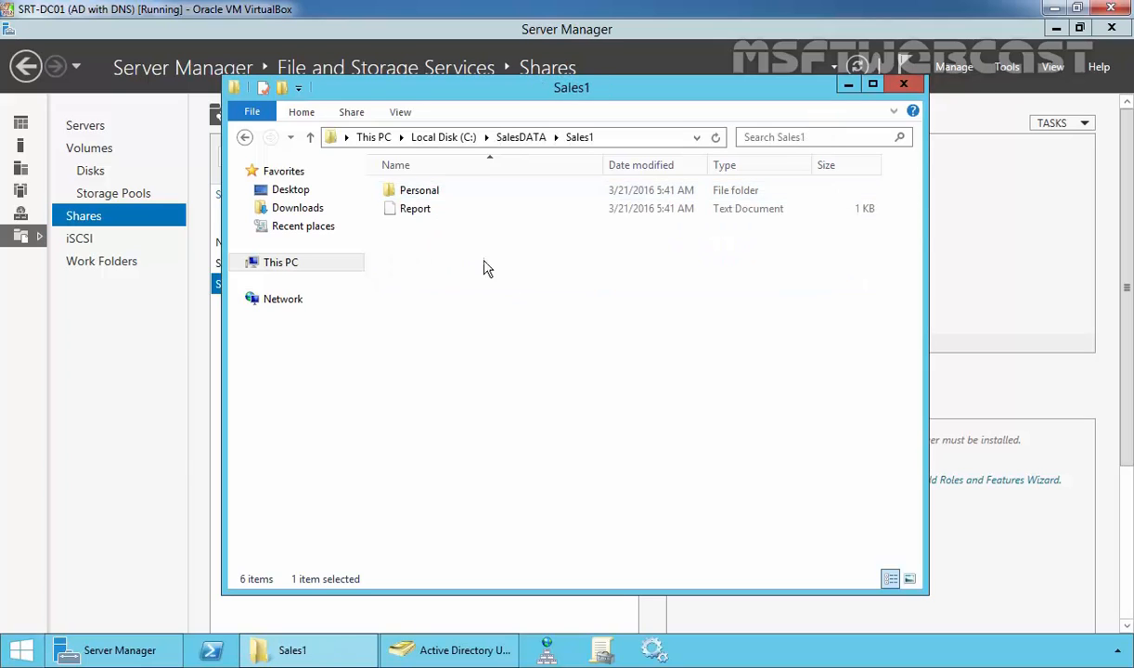
pyautogui.moveTo(487, 269); pyautogui.dragTo(405, 177)
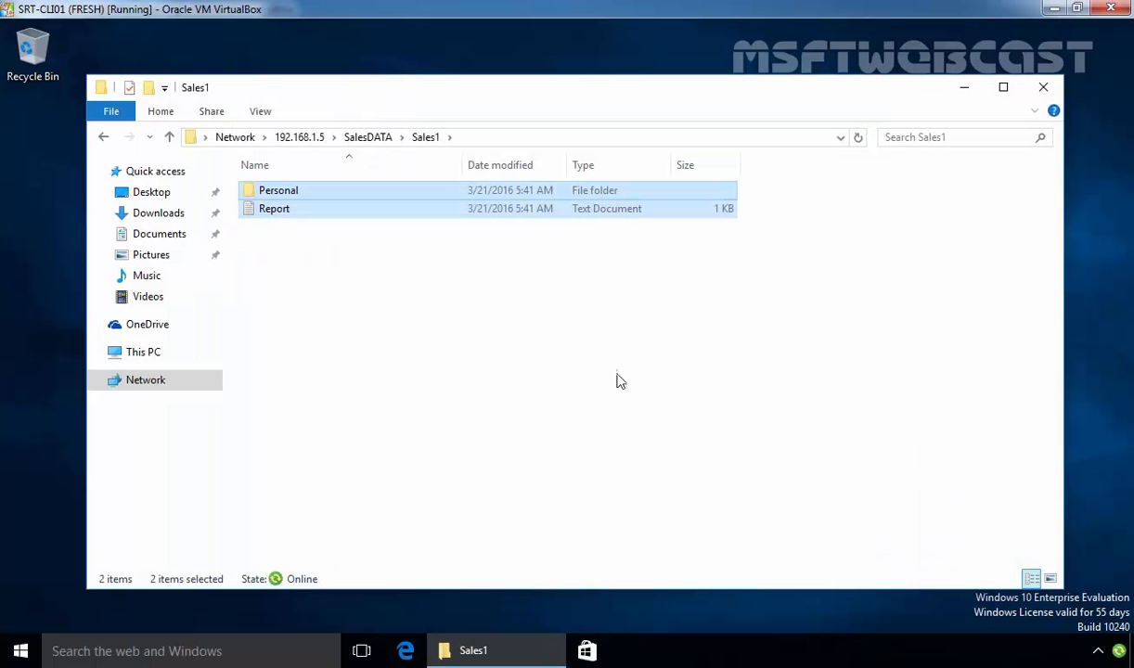
pyautogui.click(949, 315)
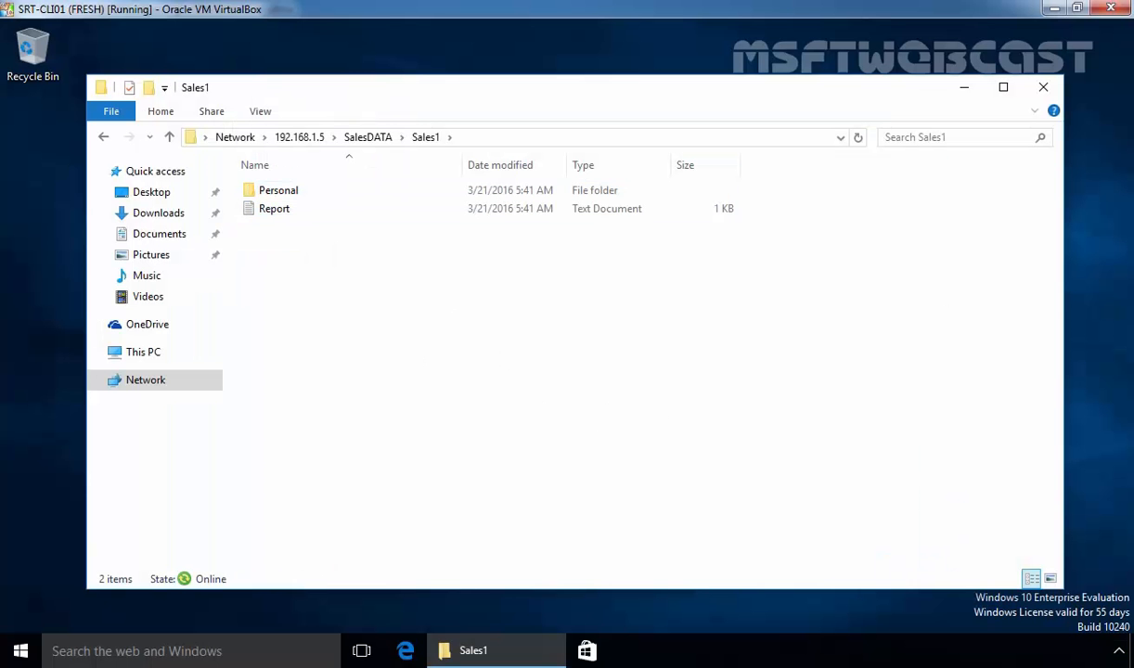
# - Close the Sales1 folder window and ping 192.168.1.5 from a command prompt on the client
pyautogui.click(1044, 90)
pyautogui.press('super+r')
pyautogui.write('c')
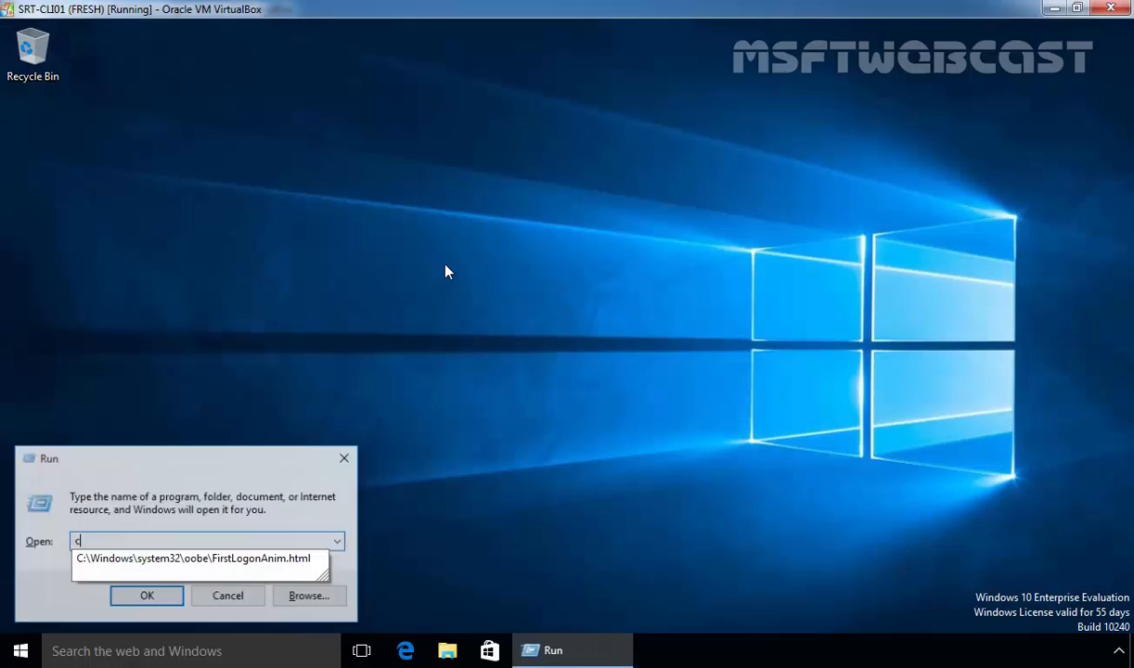
pyautogui.write('md')
pyautogui.press('Return')
pyautogui.write('ping')
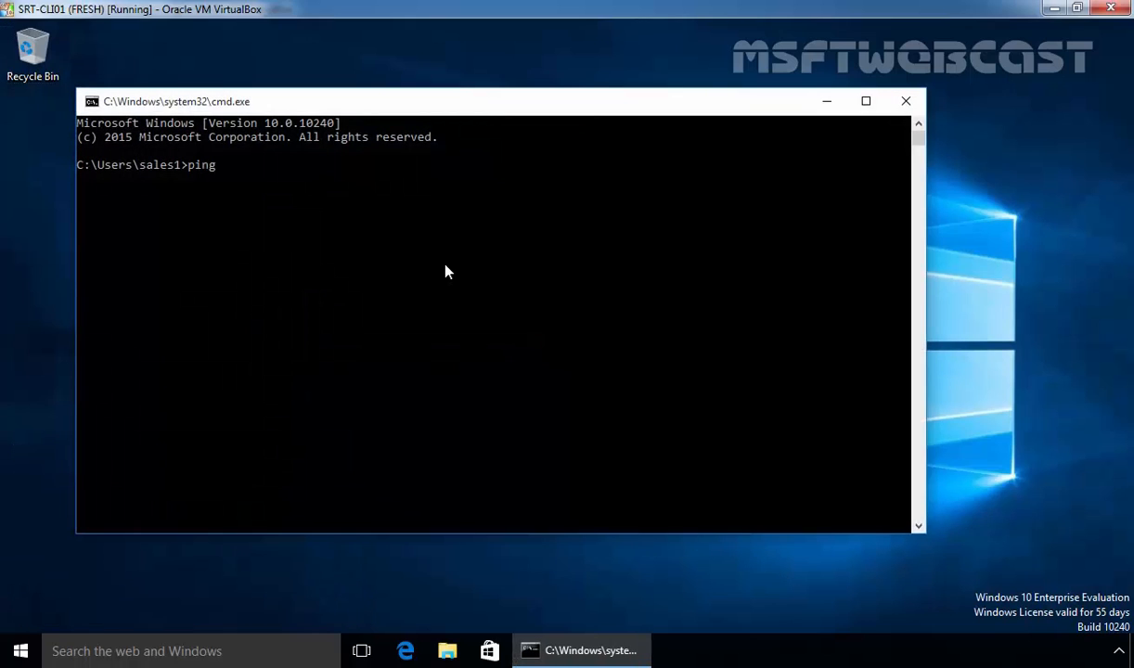
pyautogui.write(' 192.168.1.5')
pyautogui.press('Return')
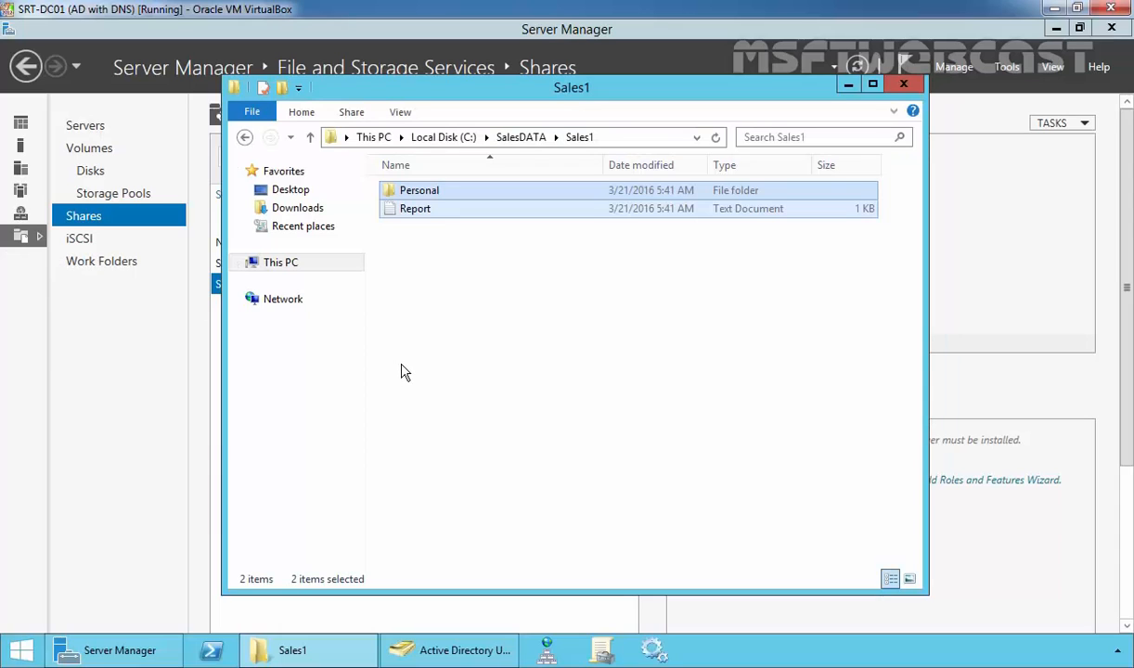
# - Open Network Connections with ncpa.cpl on the SRT-DC01 server and disable its Ethernet adapter
pyautogui.press('super+r')
pyautogui.write('ncpa.')
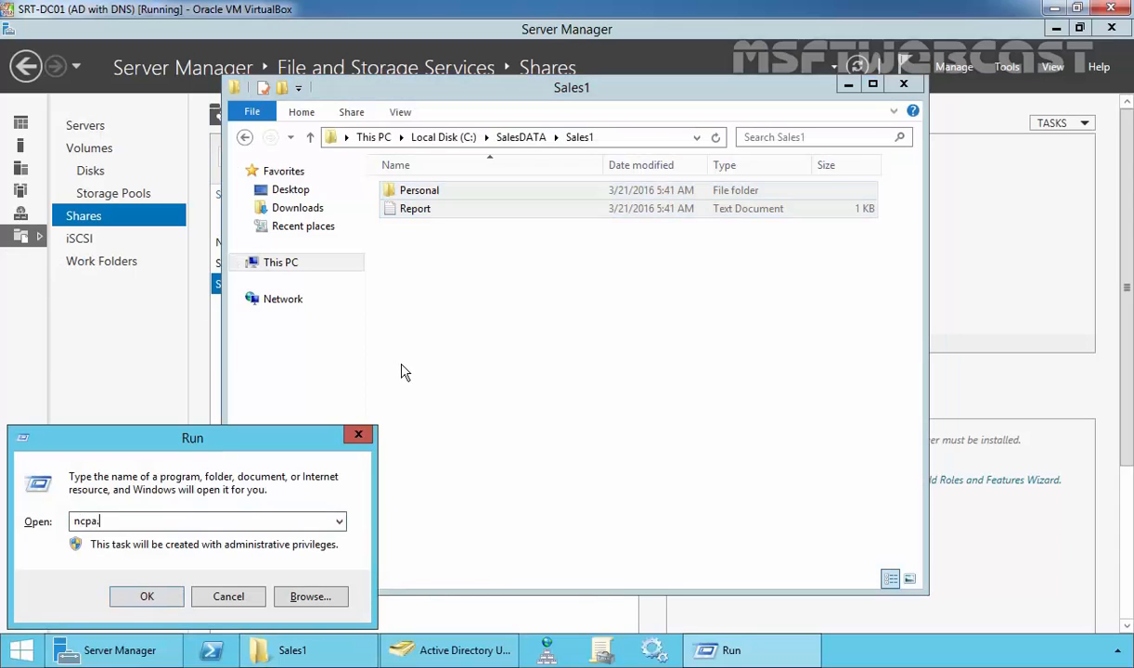
pyautogui.write('cpl')
pyautogui.press('Return')
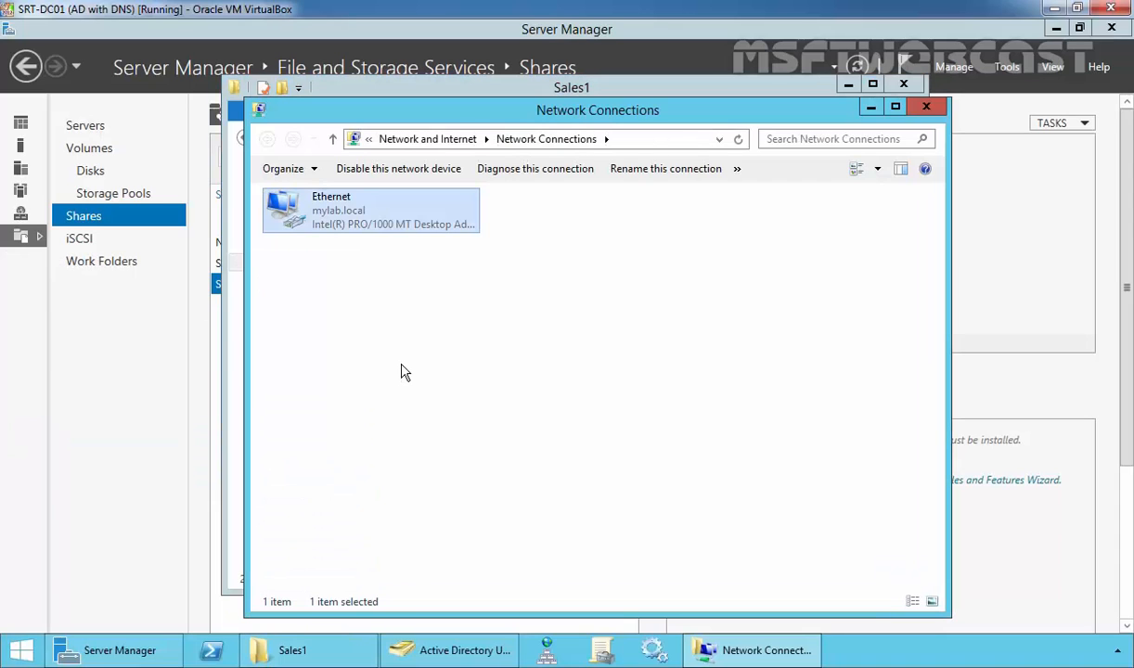
pyautogui.press('Menu')
pyautogui.press('b')
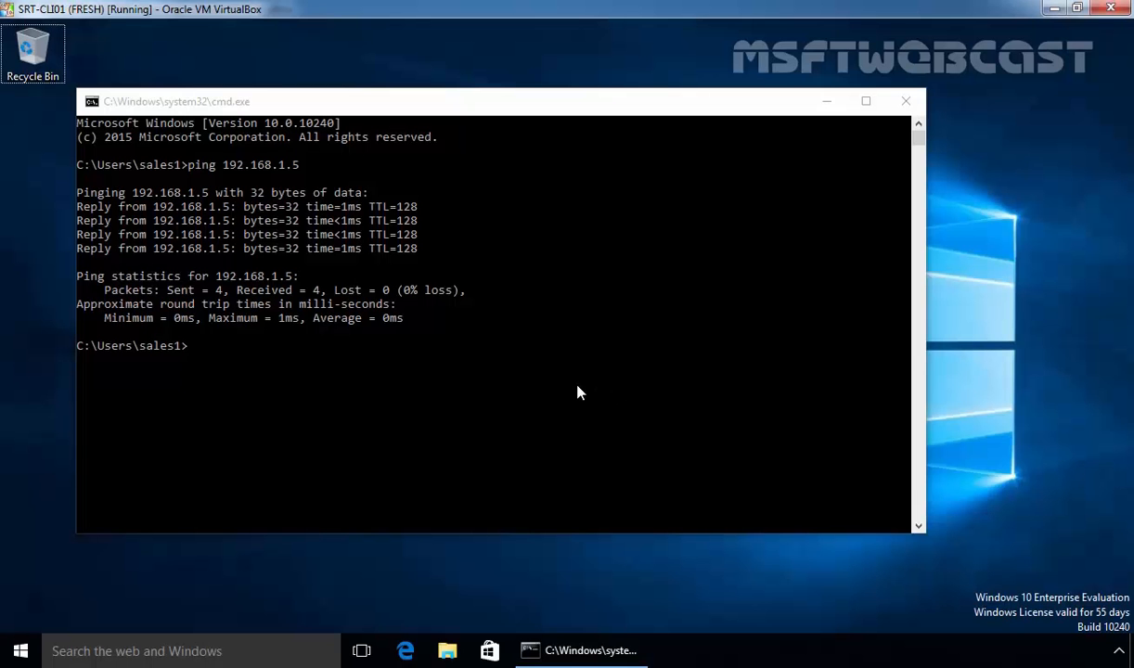
# - Repeat the ping to 192.168.1.5 on the SRT-CLI01 client and interrupt it
pyautogui.click(568, 390)
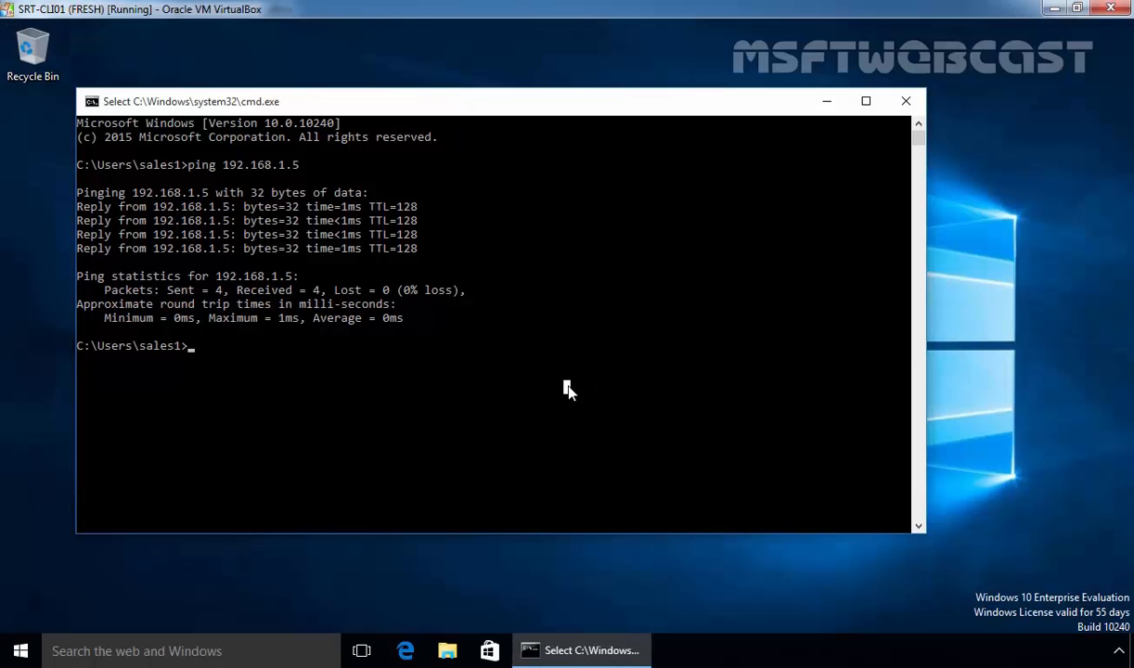
pyautogui.press('Up')
pyautogui.press('Return')
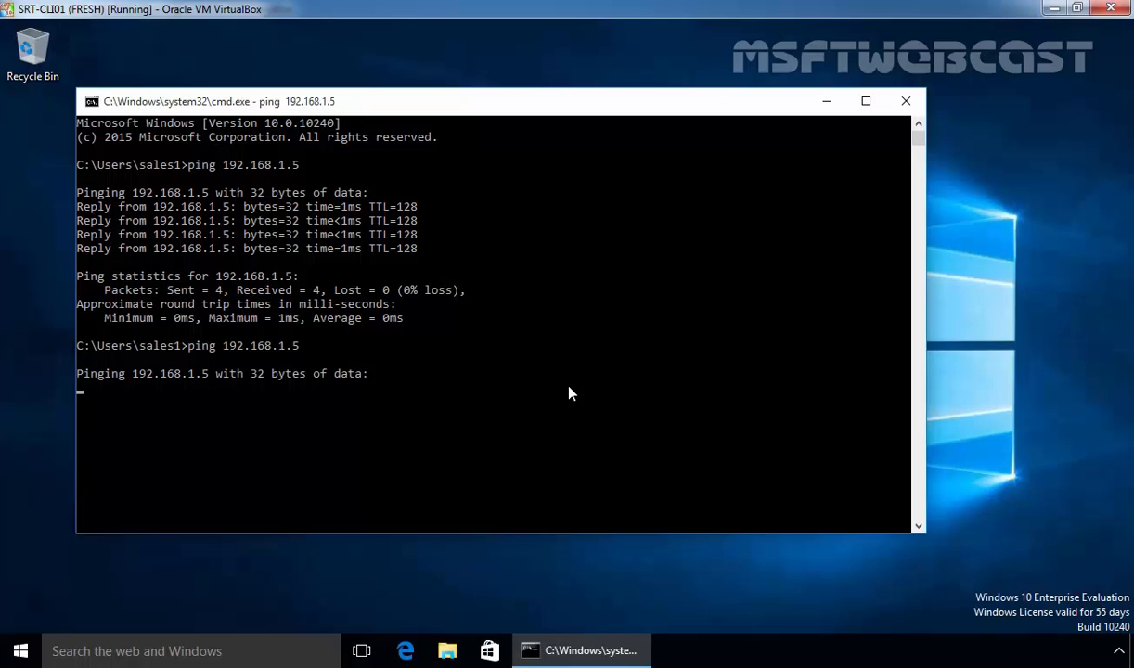
pyautogui.hotkey('ctrl', 'c')
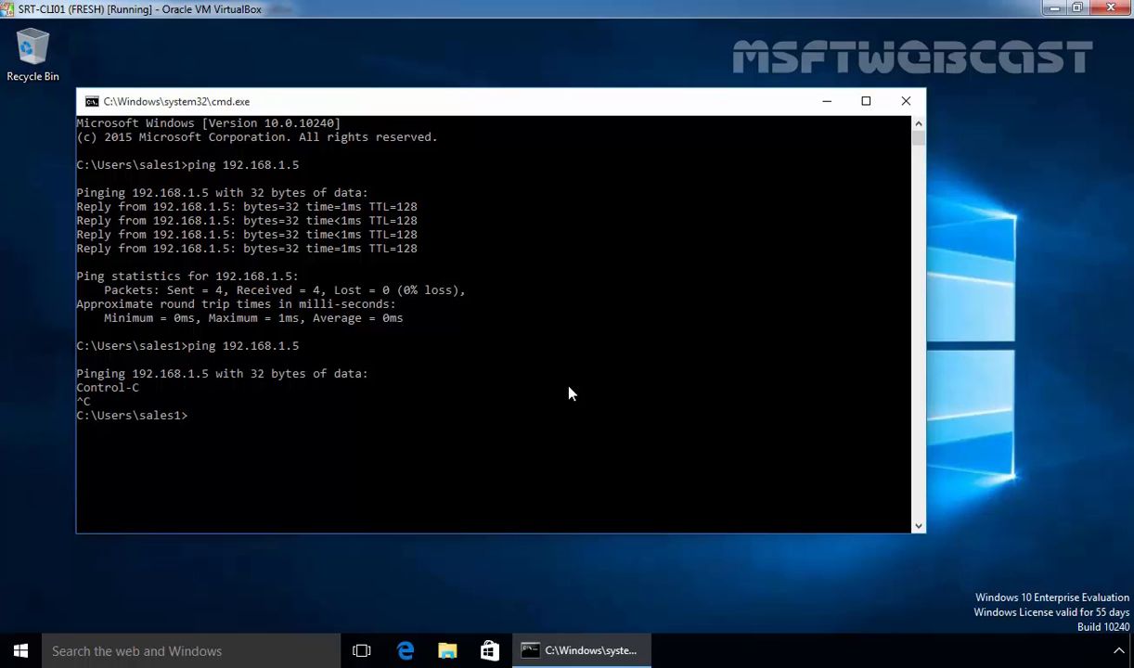
# - Open \\192.168.1.5 on the client and go to the Sales1 folder inside the SalesDATA share
pyautogui.press('super+r')
pyautogui.write('\\\\192.168.1.5')
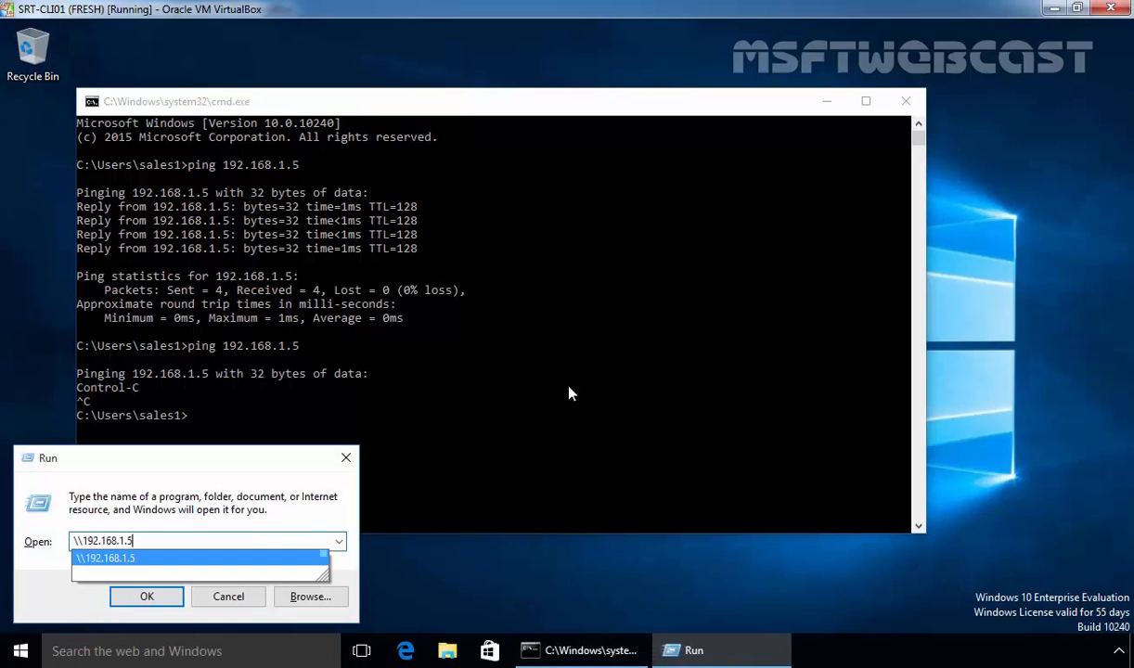
pyautogui.press('Return')
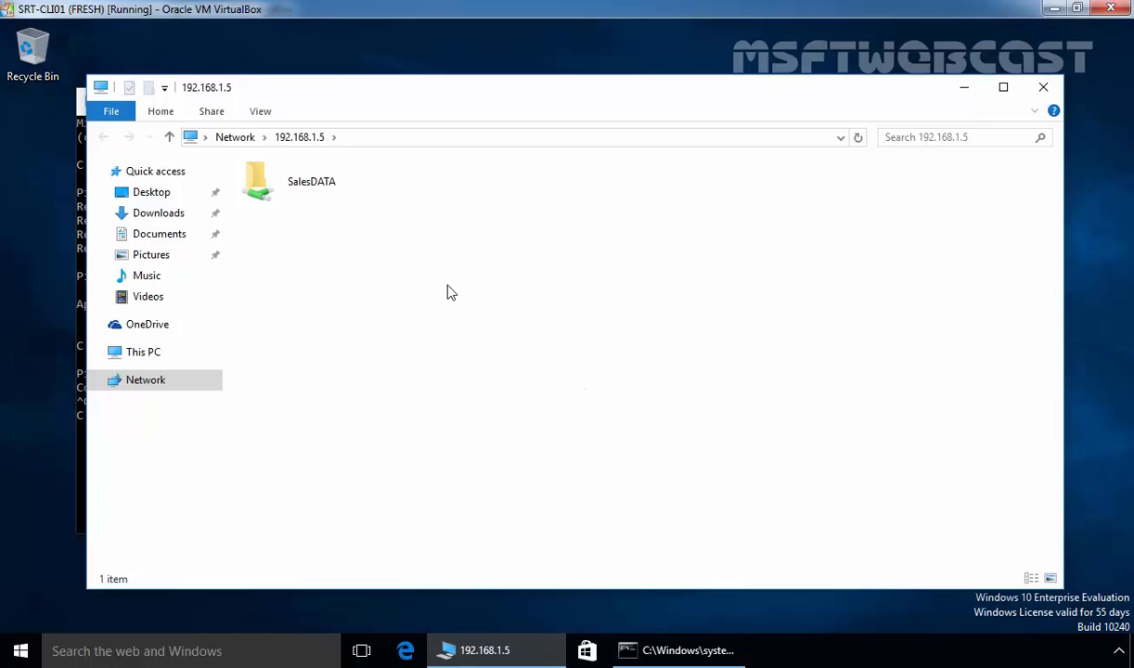
pyautogui.click(314, 192)
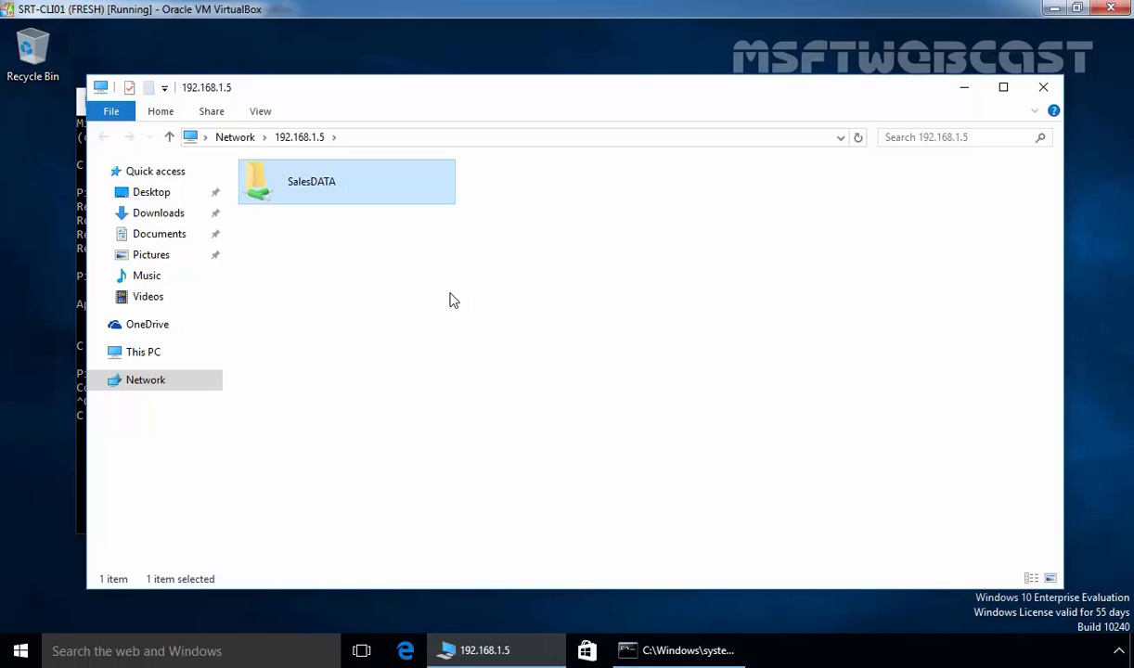
pyautogui.doubleClick(317, 199)
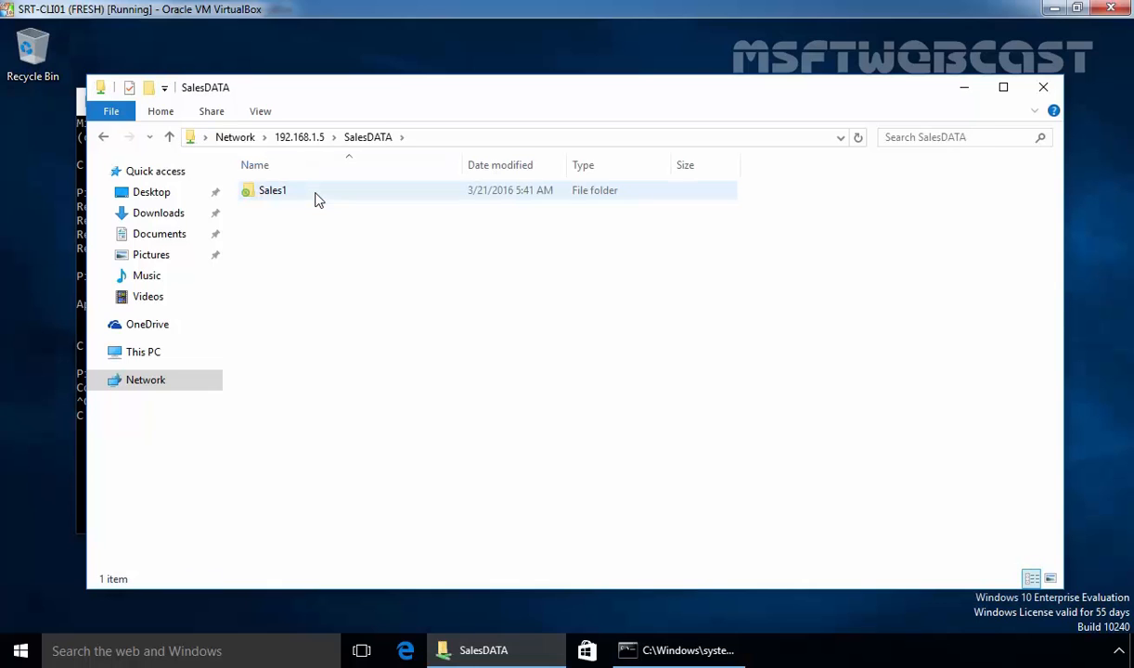
pyautogui.doubleClick(299, 192)
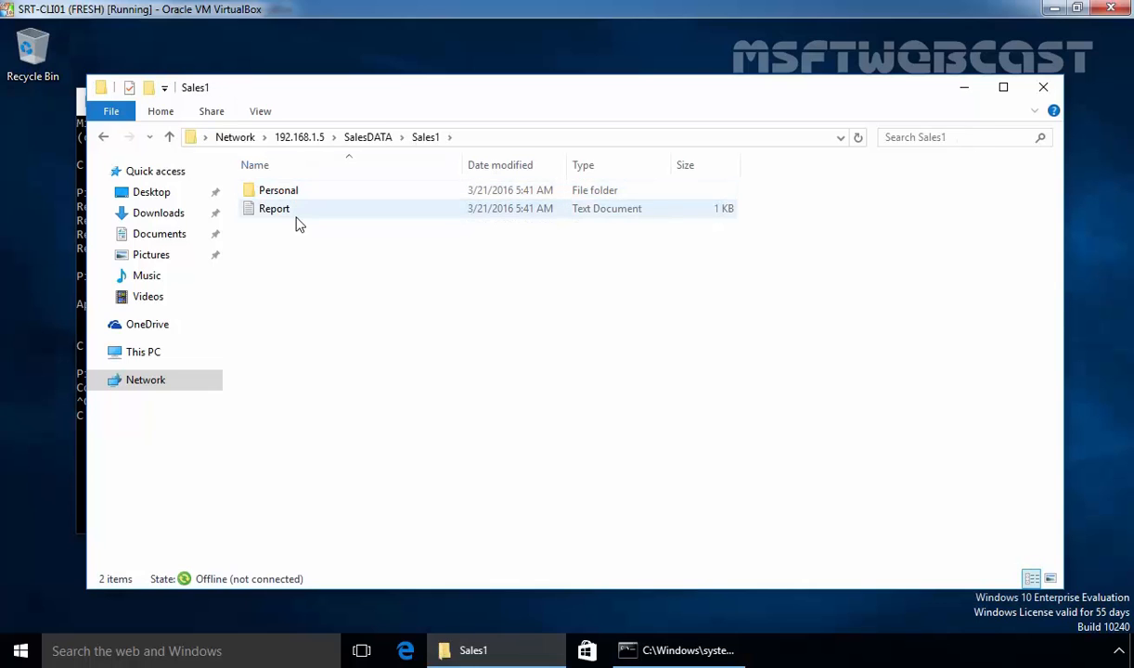
# - Add the line "hello...." below the existing text in the Report document, then save and close it
pyautogui.doubleClick(278, 210)
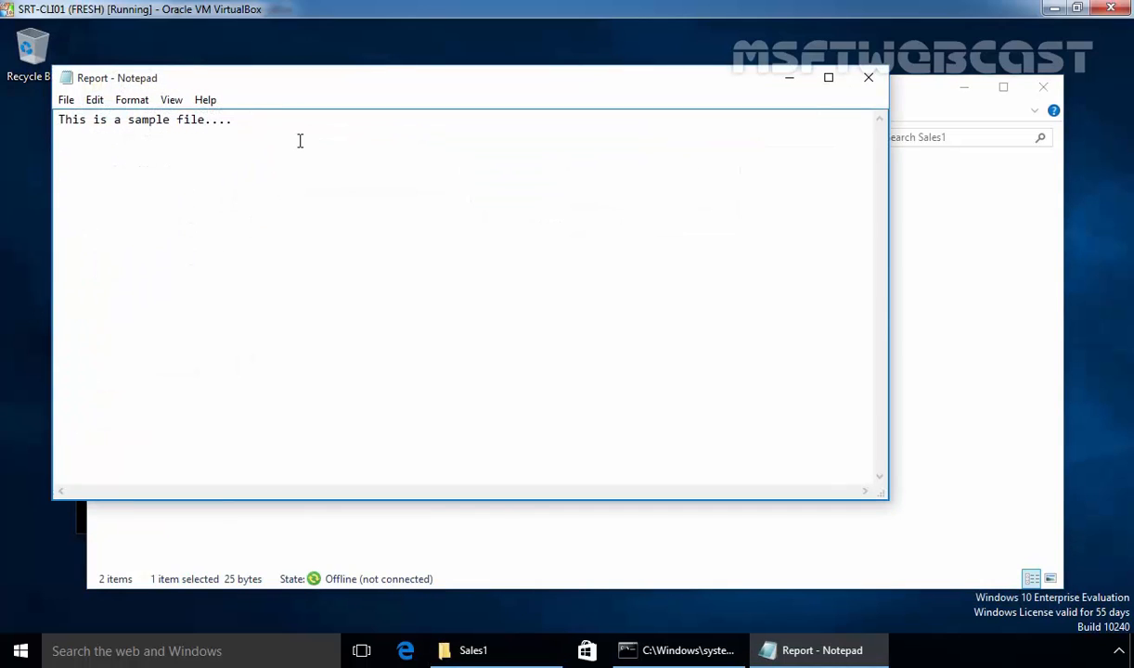
pyautogui.press('Return')
pyautogui.write('hello....')
pyautogui.click(869, 77)
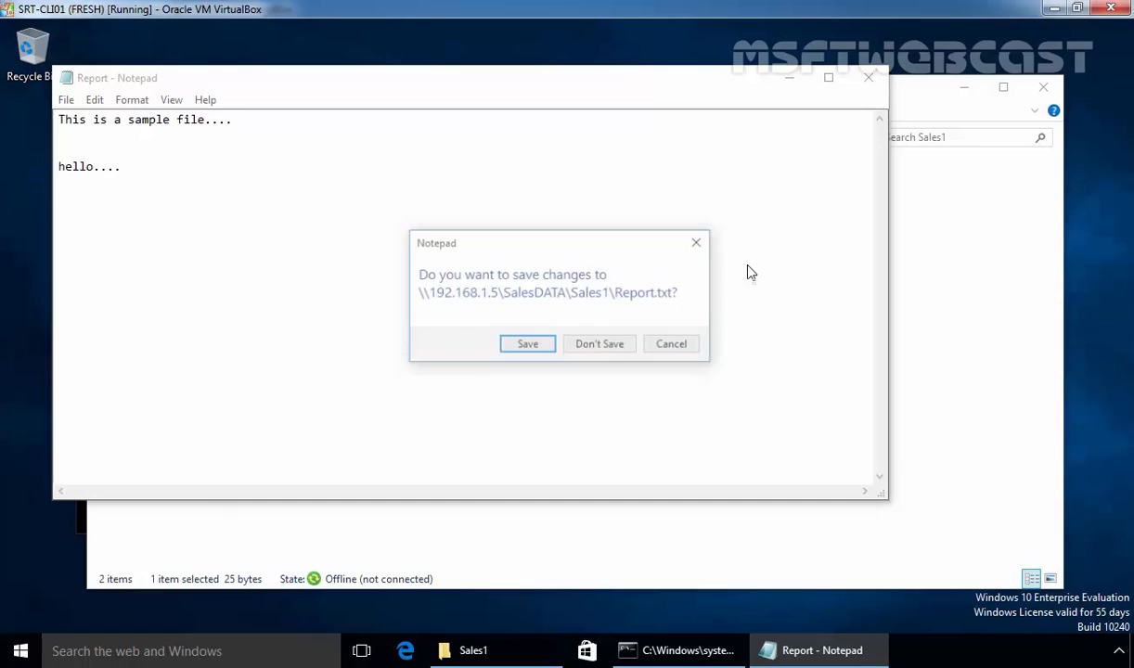
pyautogui.click(527, 345)
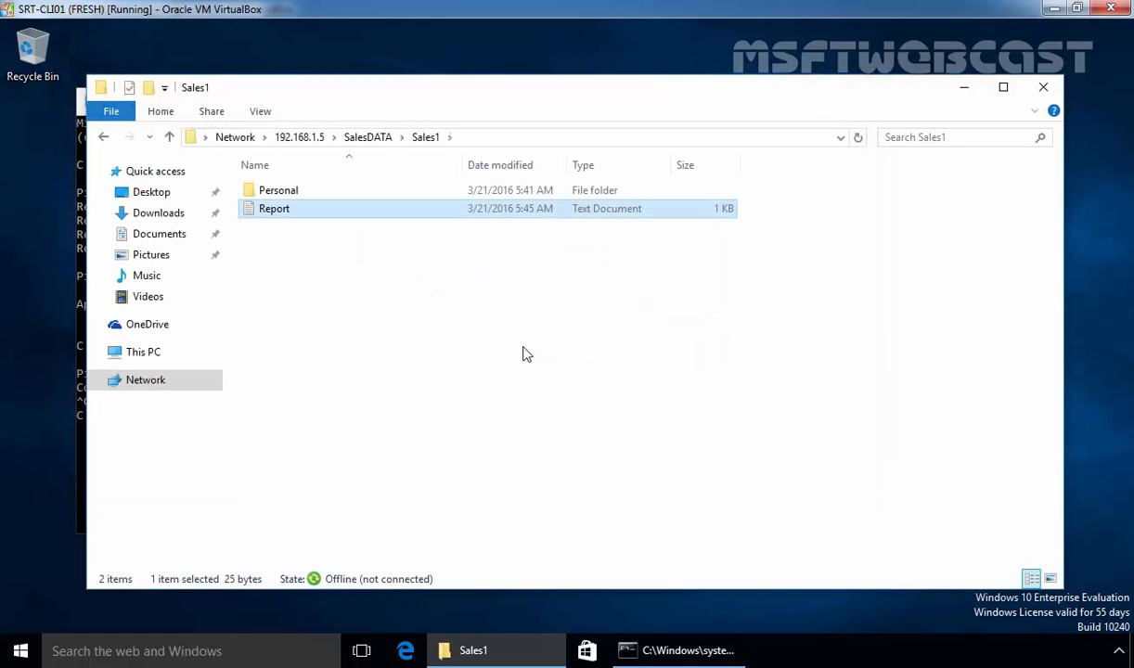
pyautogui.click(506, 351)
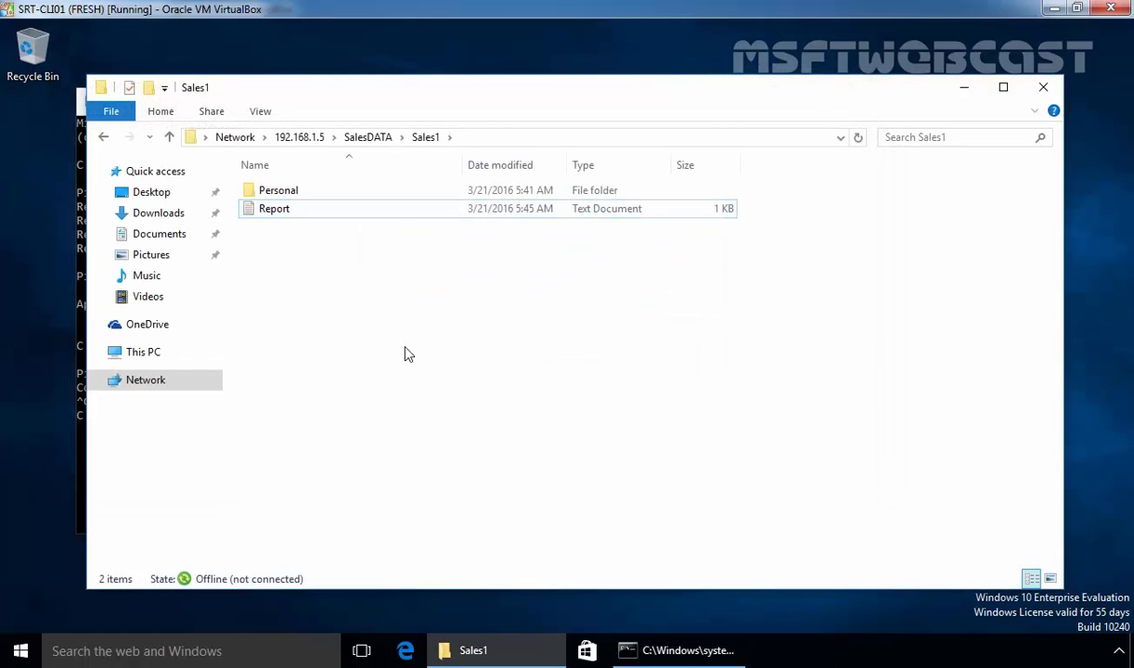